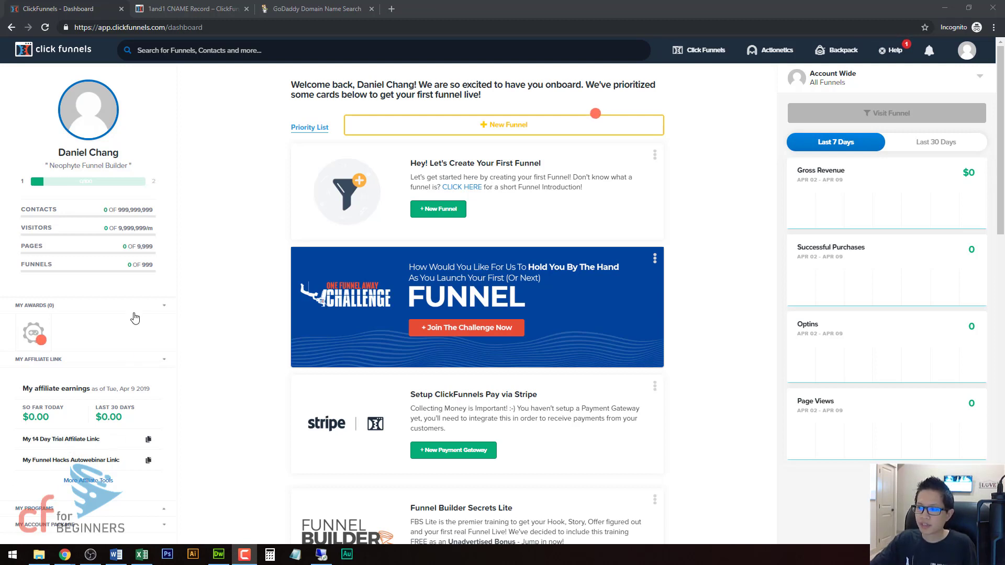
Step: Open the account's SMTP settings and start setting up the included ClickFunnels email integration for a custom domain
mouse_move(967, 57)
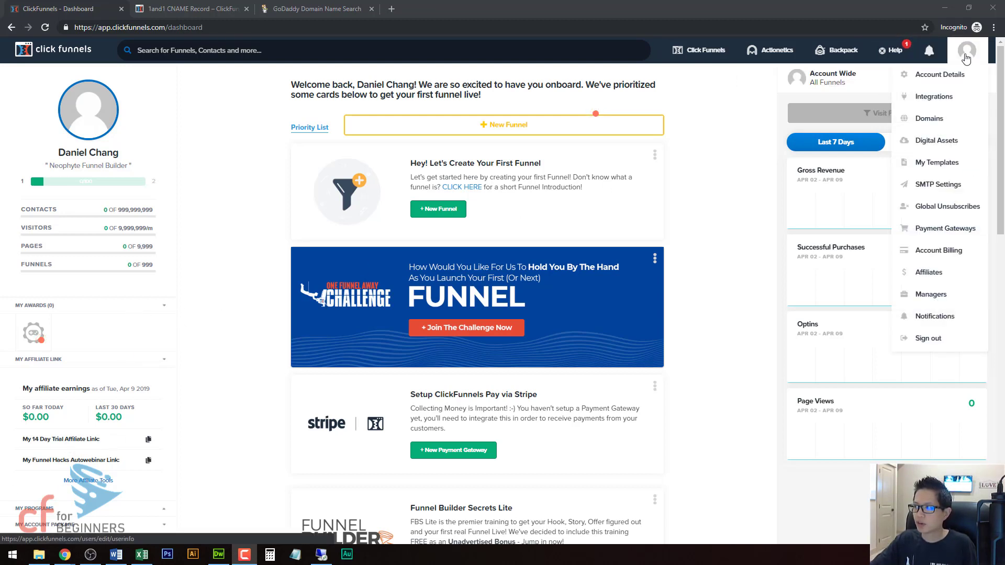
left_click(940, 188)
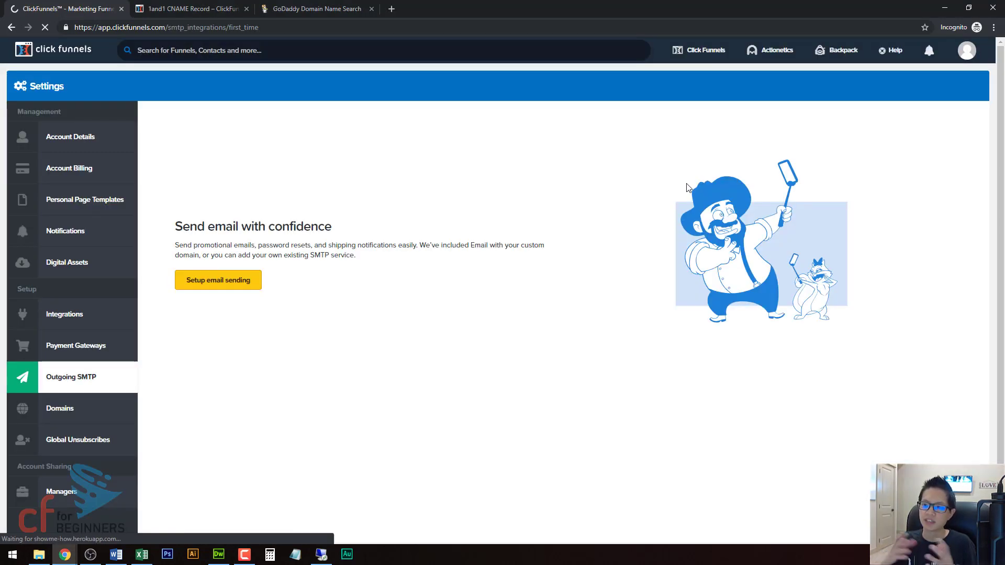
left_click(236, 280)
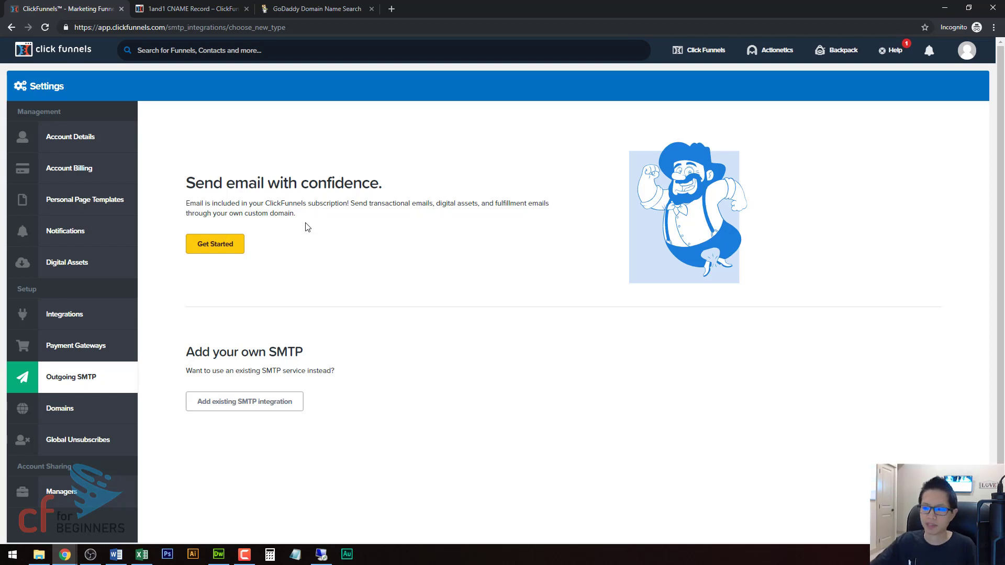
left_click(214, 248)
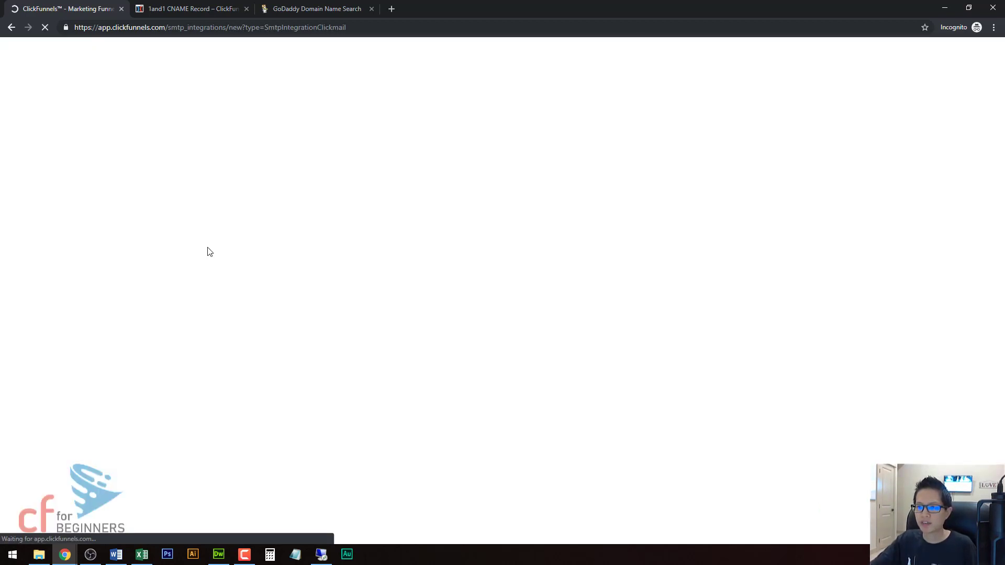
Step: Title the new email integration CFforBeginners_Actionetics
left_click(226, 209)
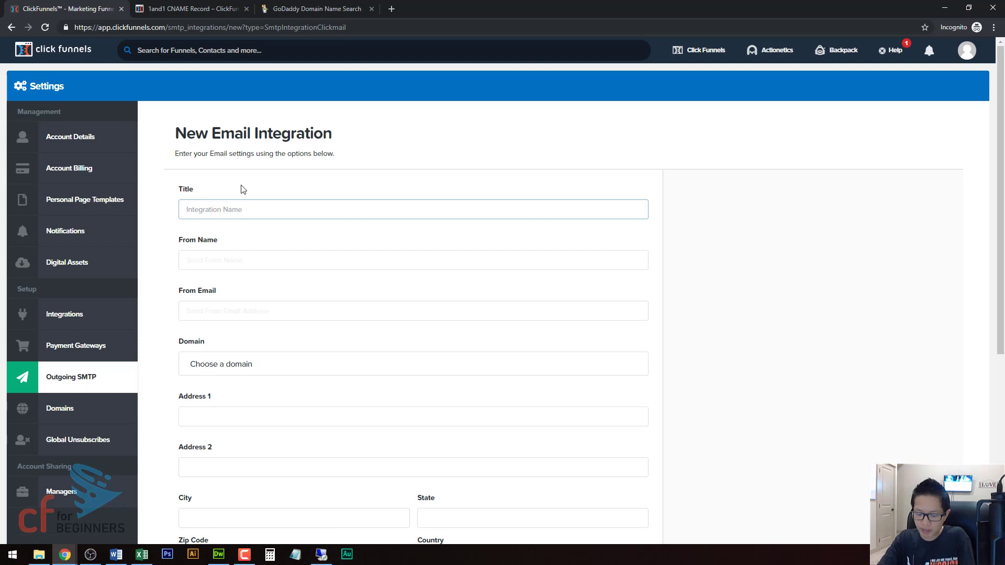
type("CFforBeginners_")
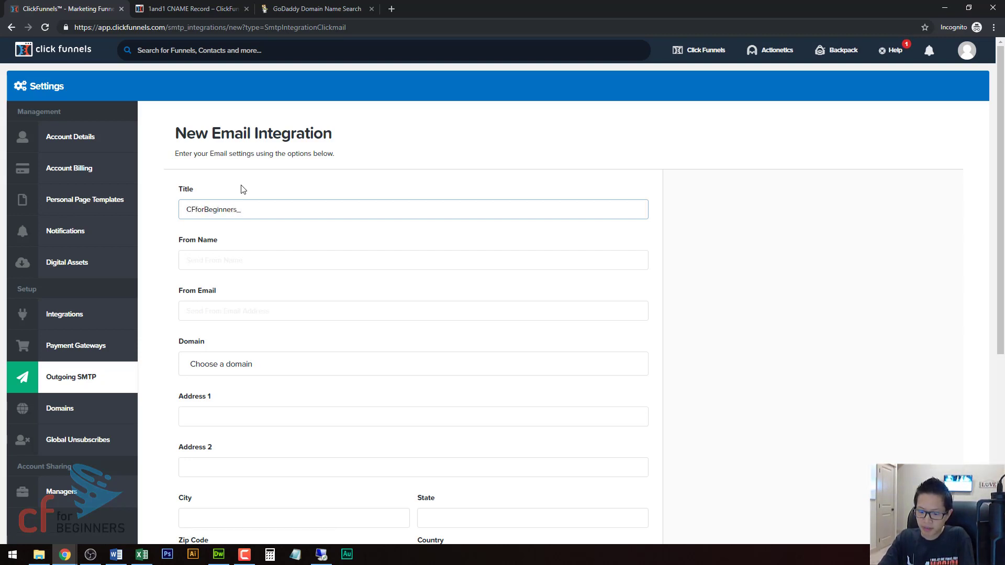
type("Actioneti")
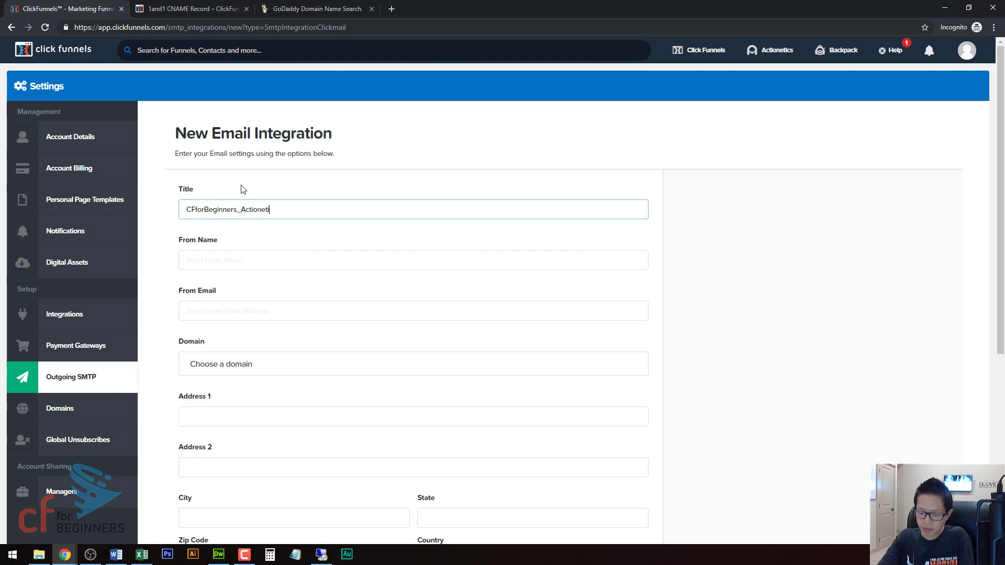
type("cs")
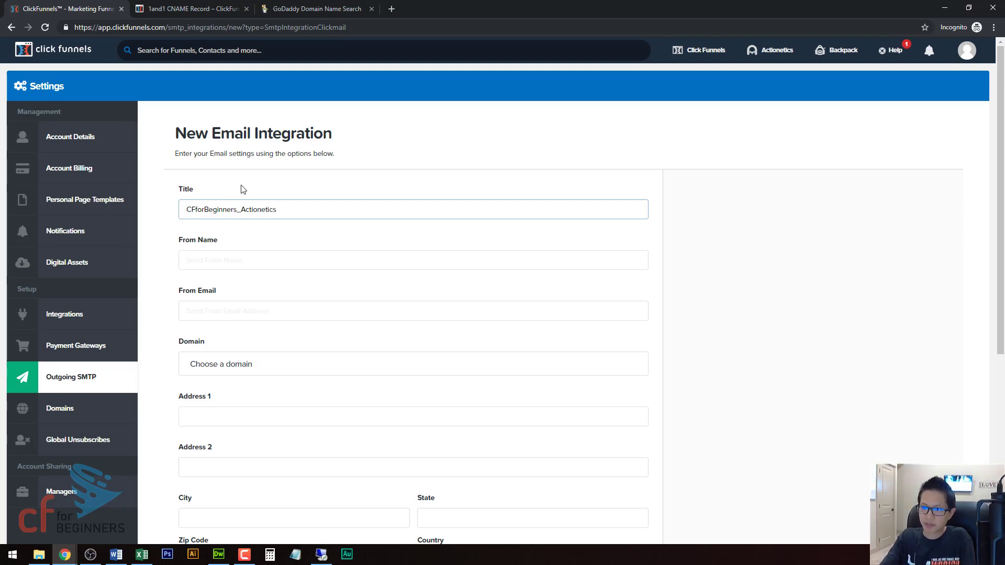
Step: Enter the sender's full name as the From Name and the sender's email address as the From Email
left_click(257, 260)
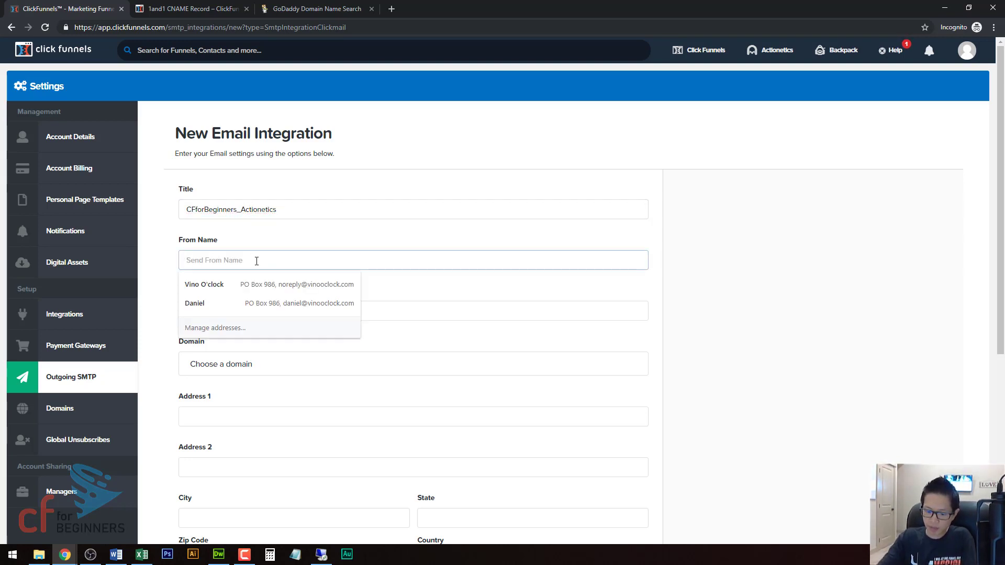
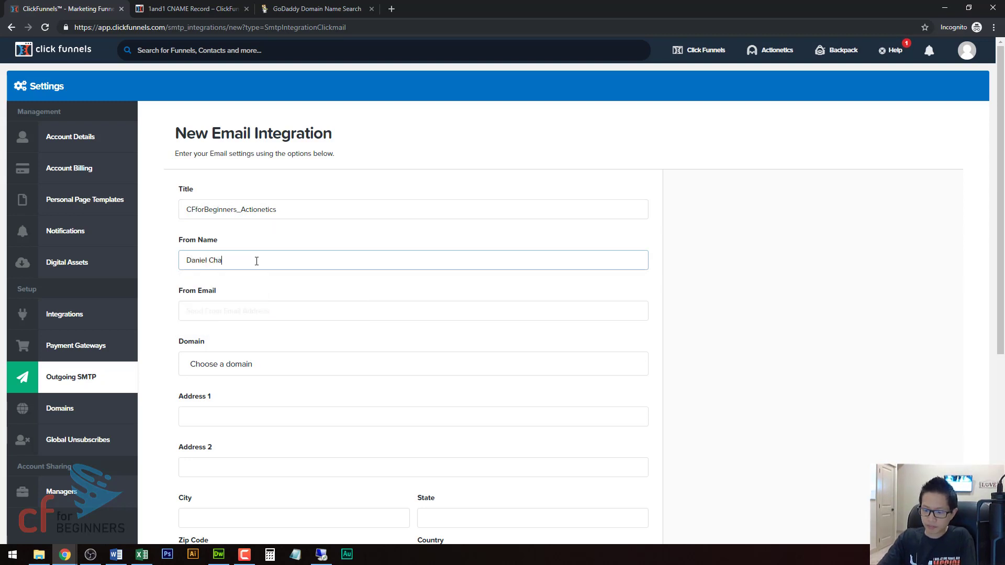
key("Tab")
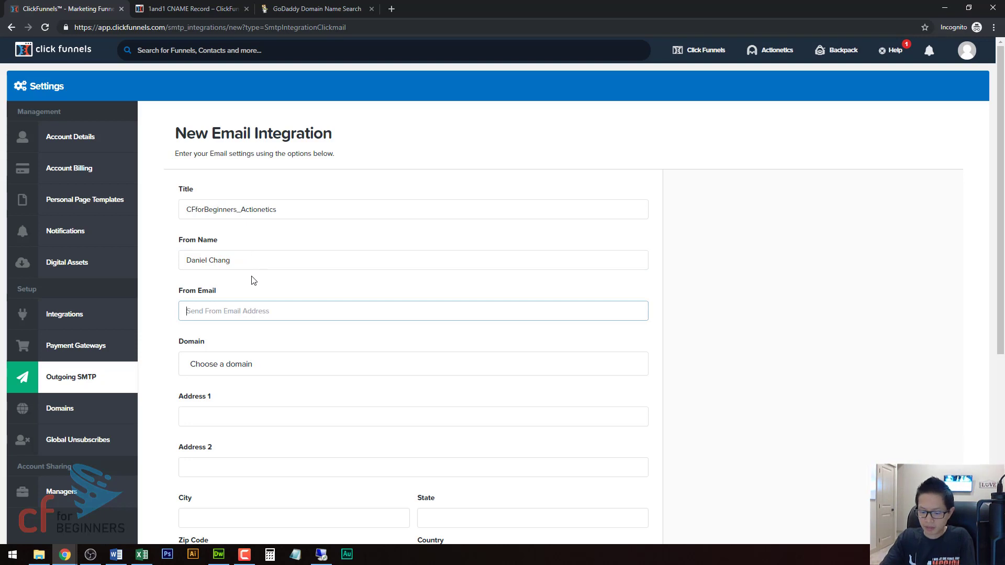
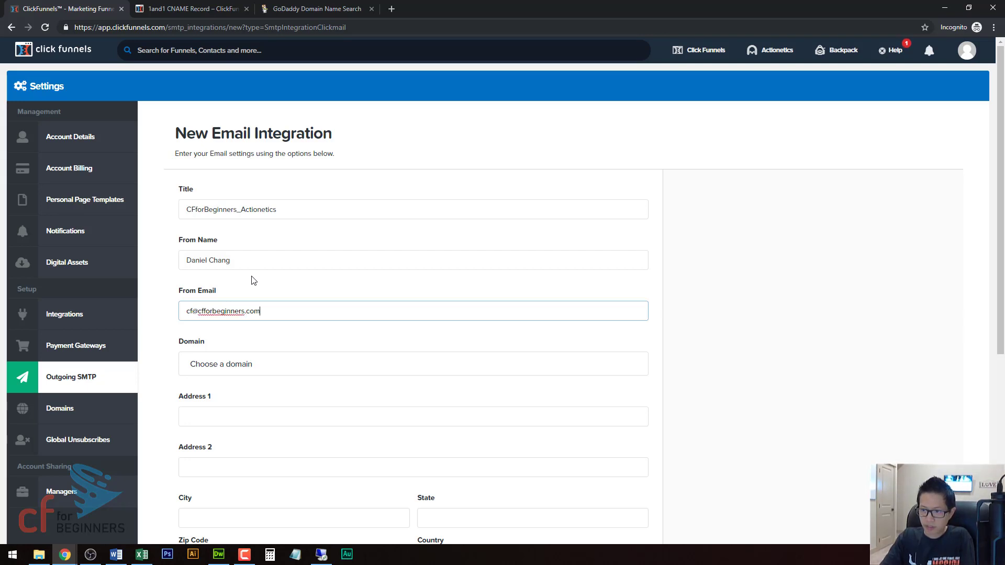
Step: Choose go.cfforbeginners.com as the sending domain and fill in the mailing address from the first saved address
left_click(243, 363)
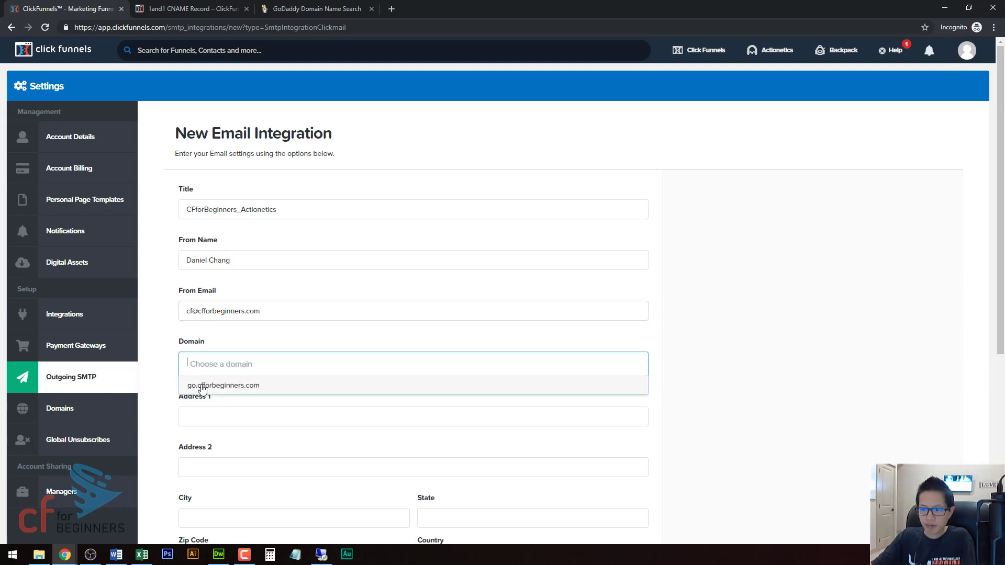
left_click(230, 387)
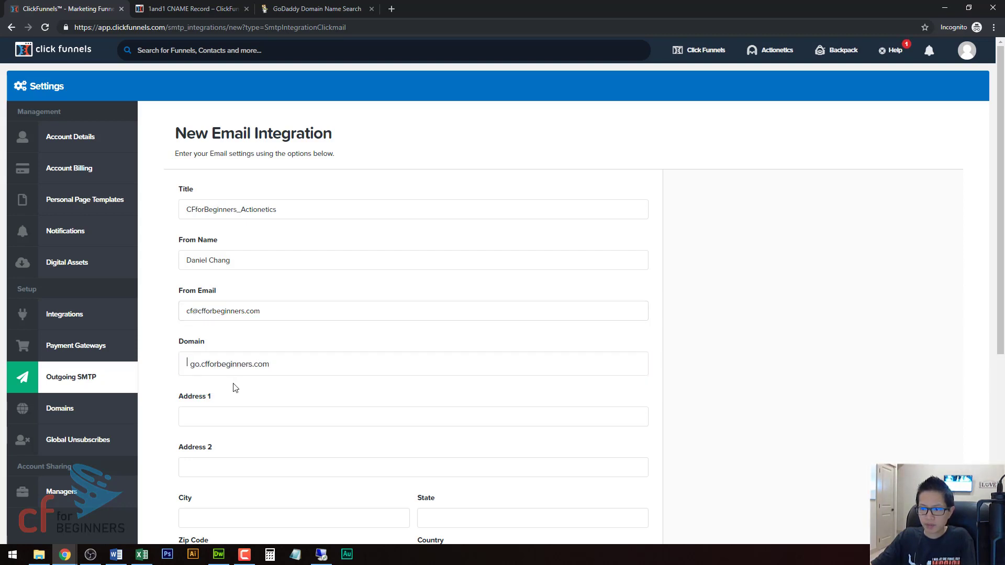
left_click(245, 409)
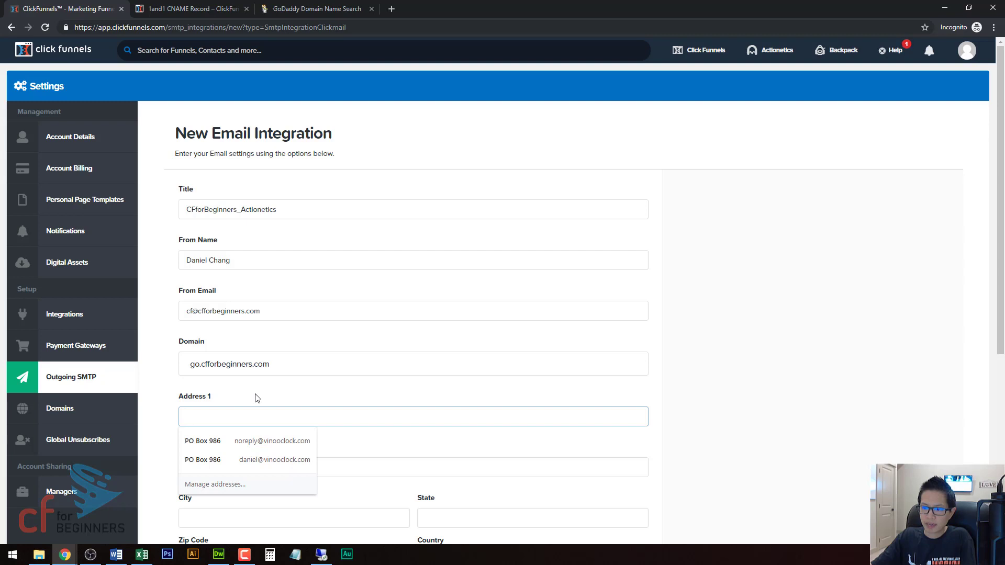
scroll(255, 398, "down", 2)
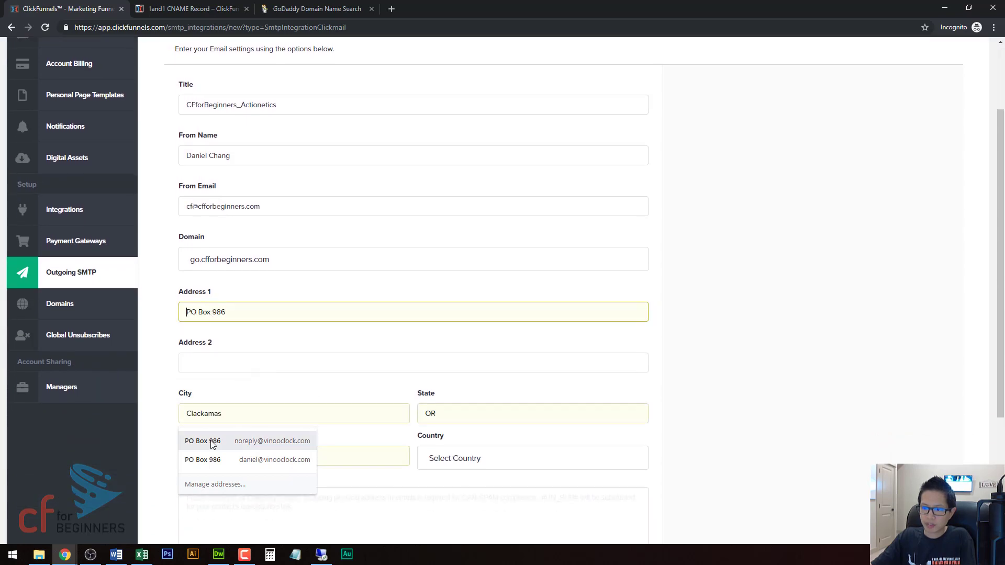
left_click(214, 441)
left_click(250, 347)
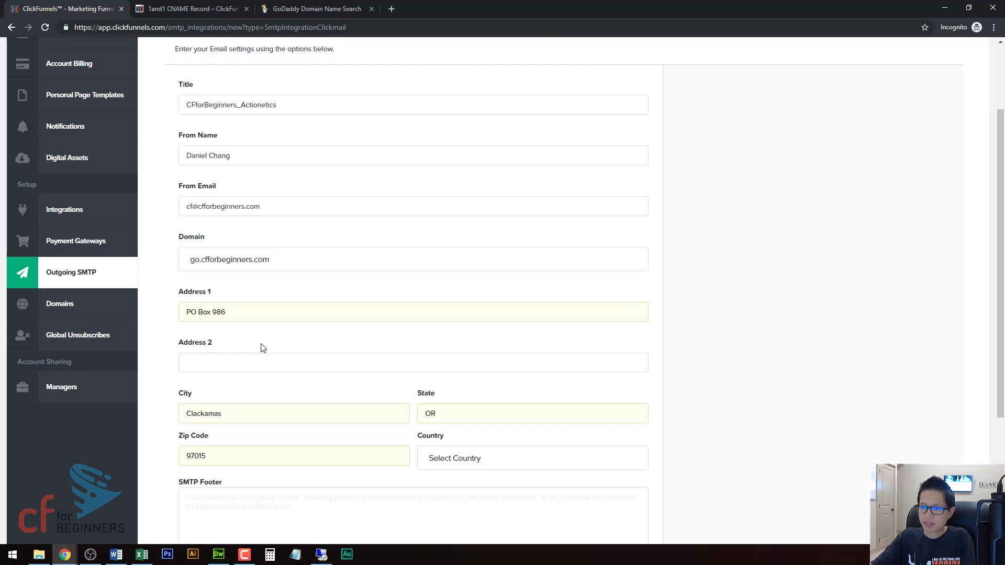
Step: Set the integration's country to United States
scroll(263, 348, "down", 2)
left_click(459, 354)
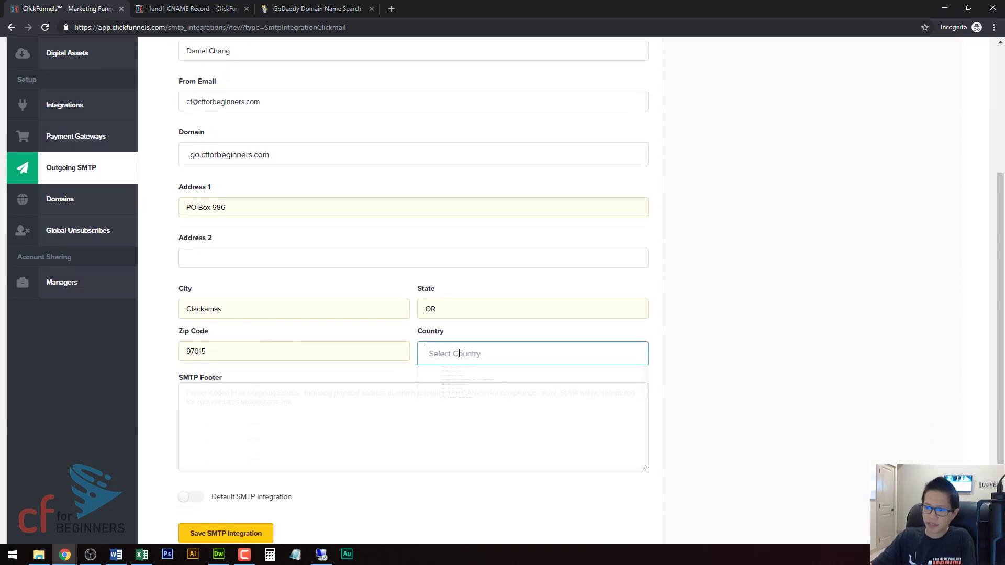
type("uni")
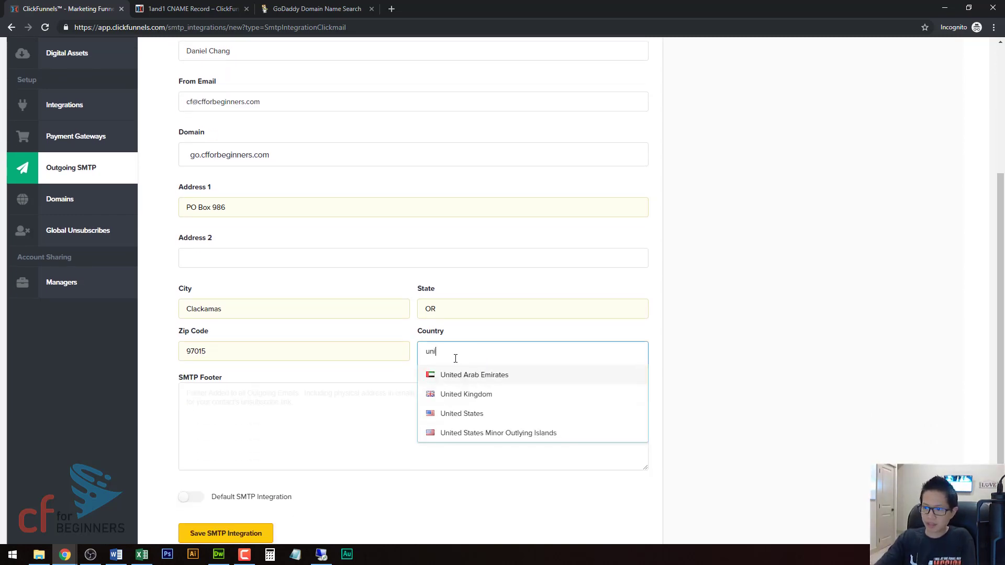
left_click(464, 413)
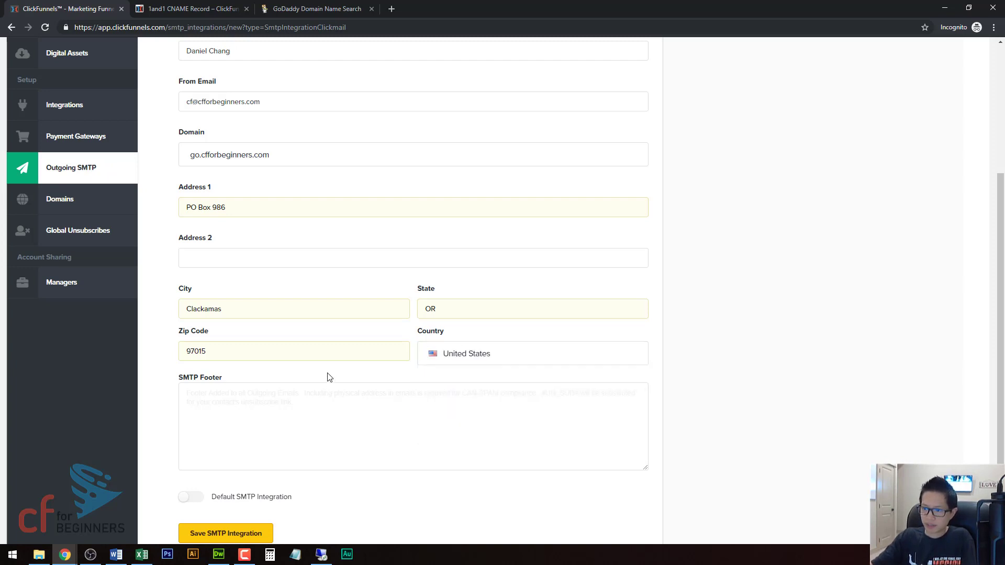
scroll(328, 377, "down", 1)
left_click(256, 361)
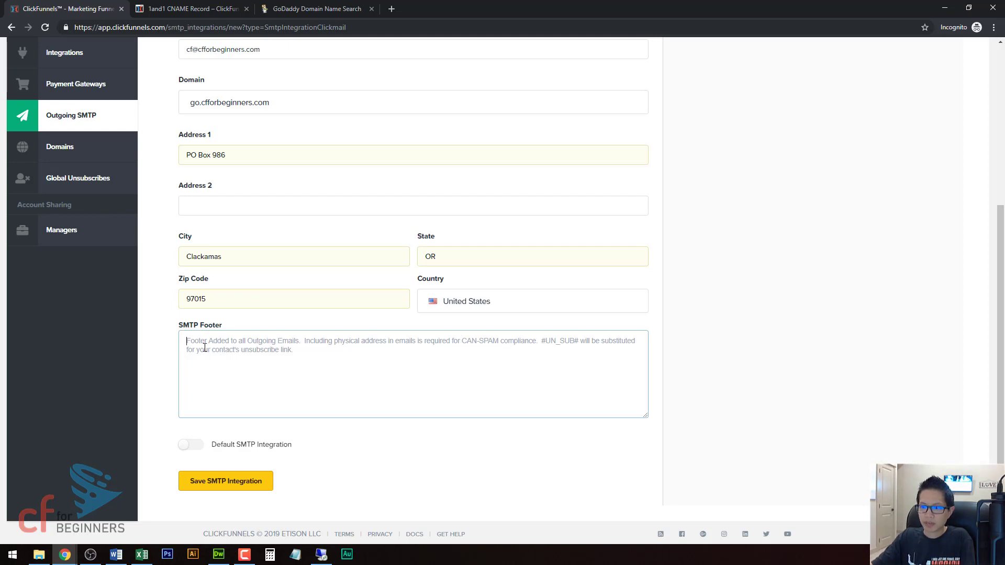
left_click(159, 343)
left_click(208, 344)
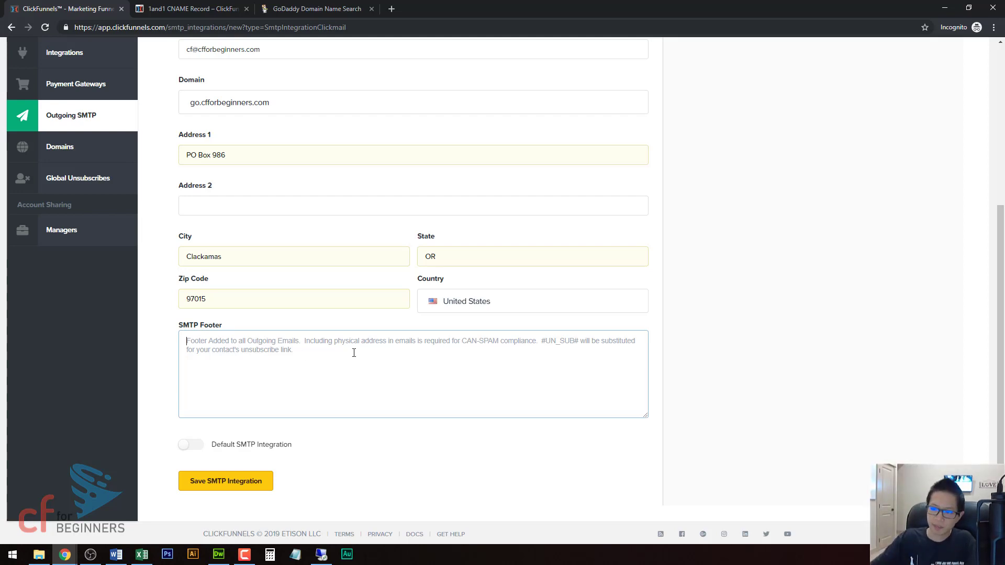
left_click(190, 446)
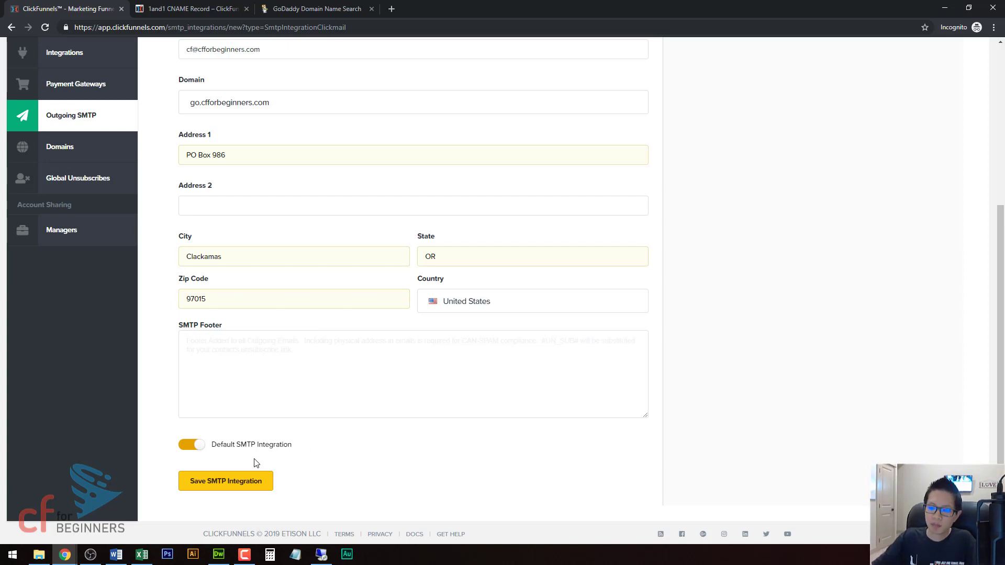
left_click(197, 446)
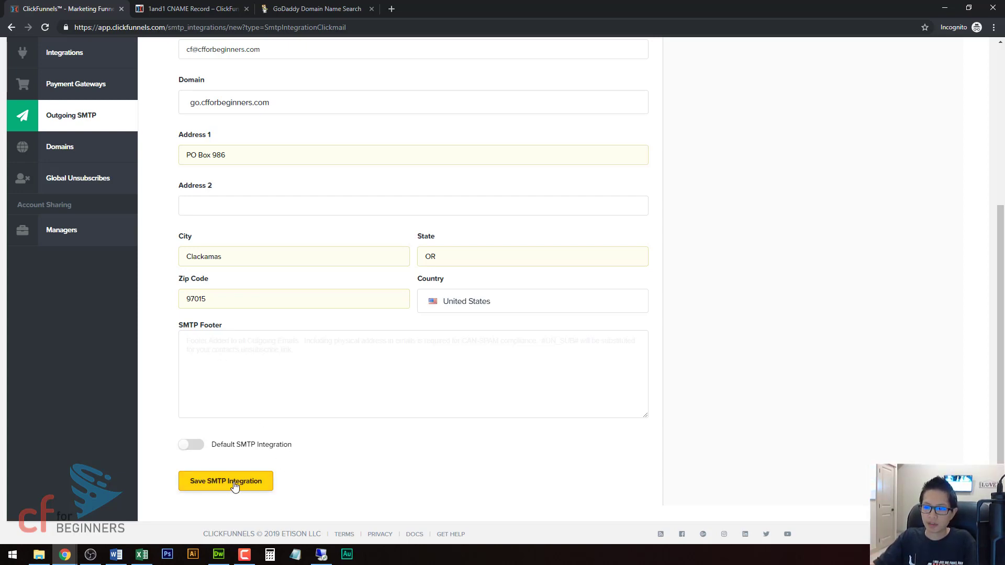
Step: Save the SMTP integration and examine the domain part of the cname host in the DNS records
left_click(201, 486)
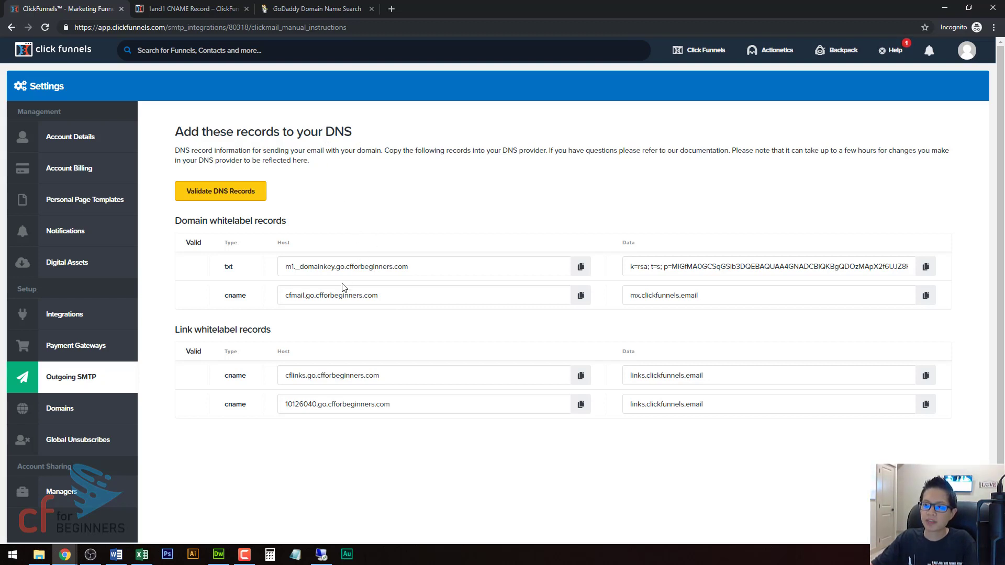
left_click_drag(316, 294, 390, 291)
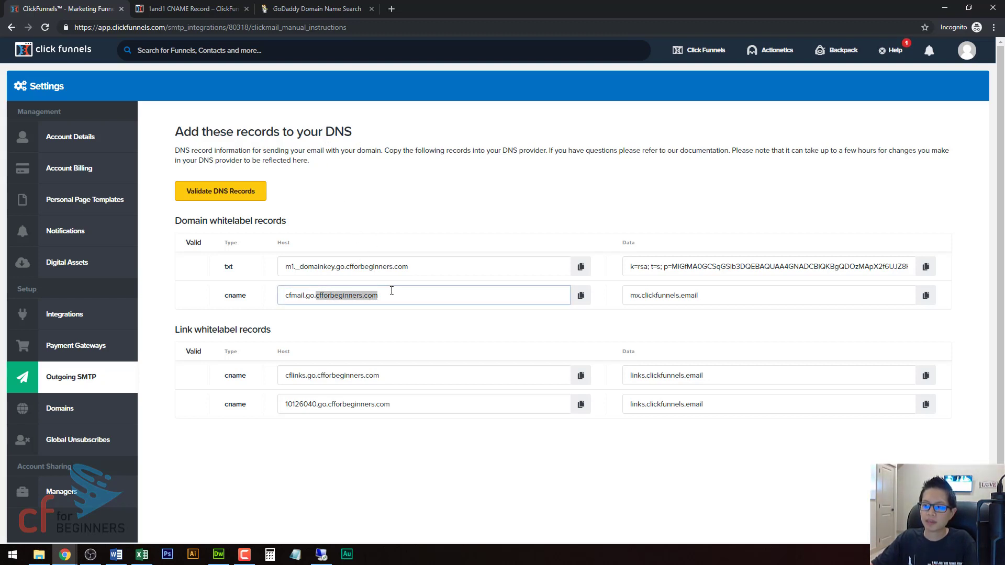
left_click(402, 210)
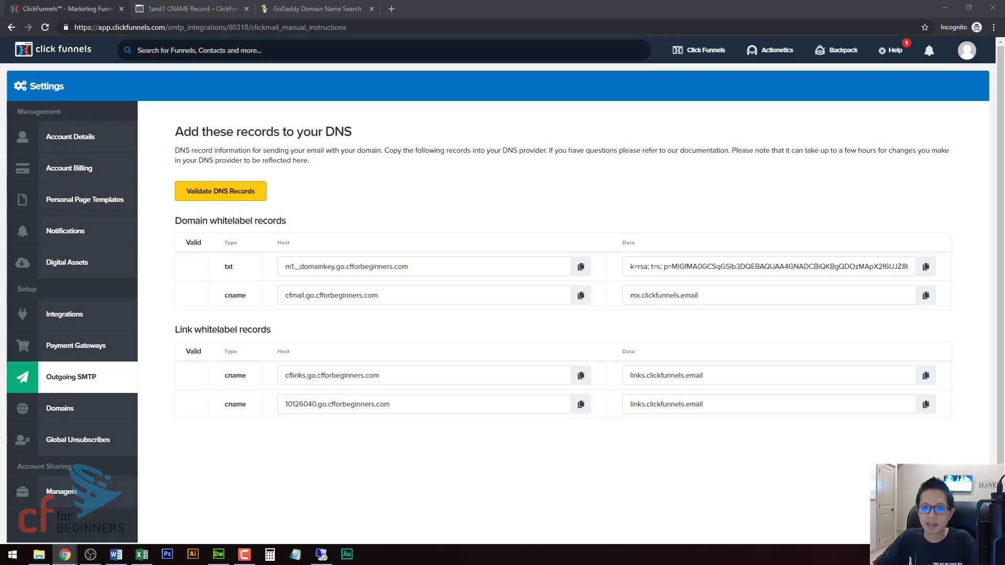
Step: Switch to the cPanel Zone Editor window and locate the go.cfforbeginners.com CNAME record
left_click_drag(0, 86, 653, 9)
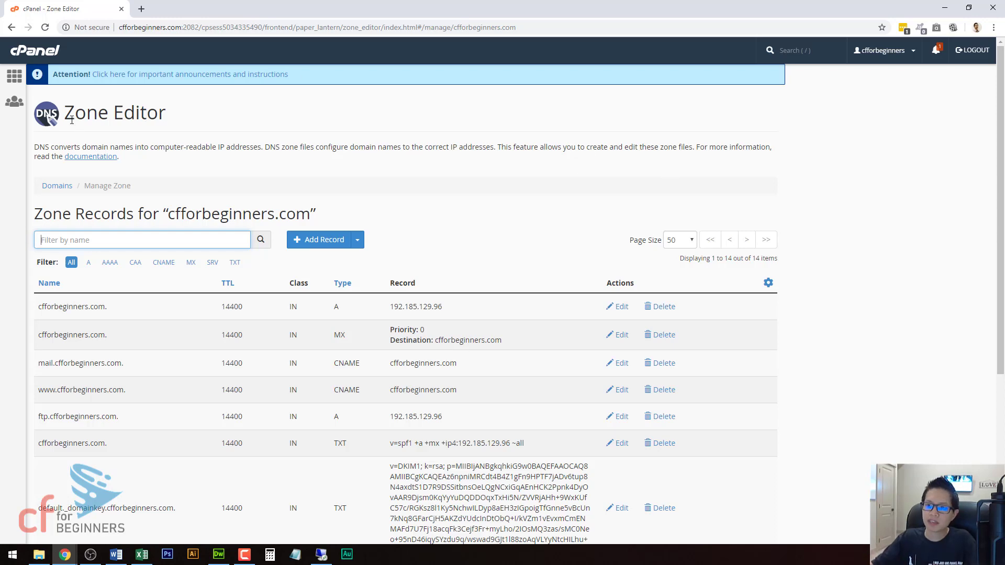
scroll(453, 244, "down", 5)
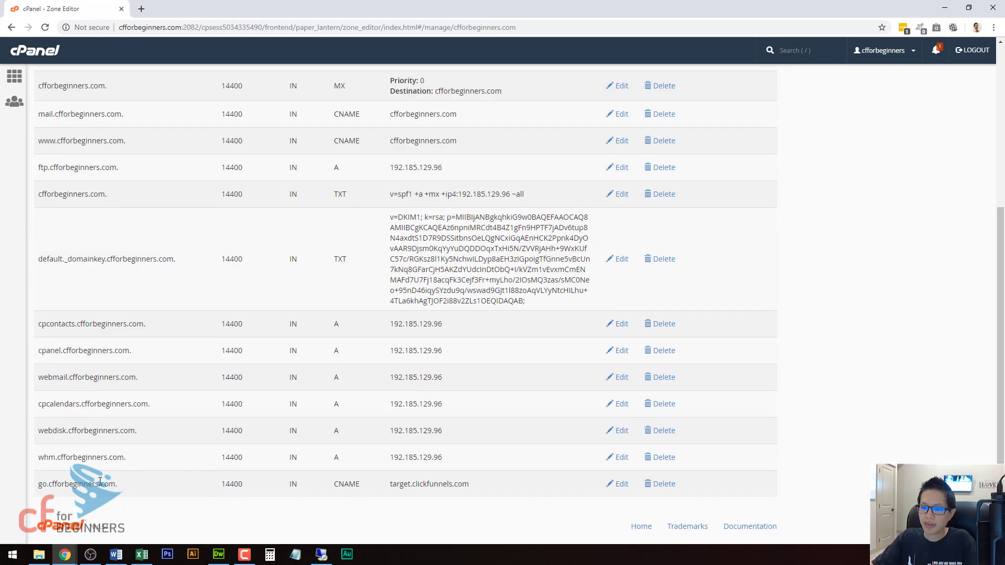
left_click_drag(40, 485, 131, 488)
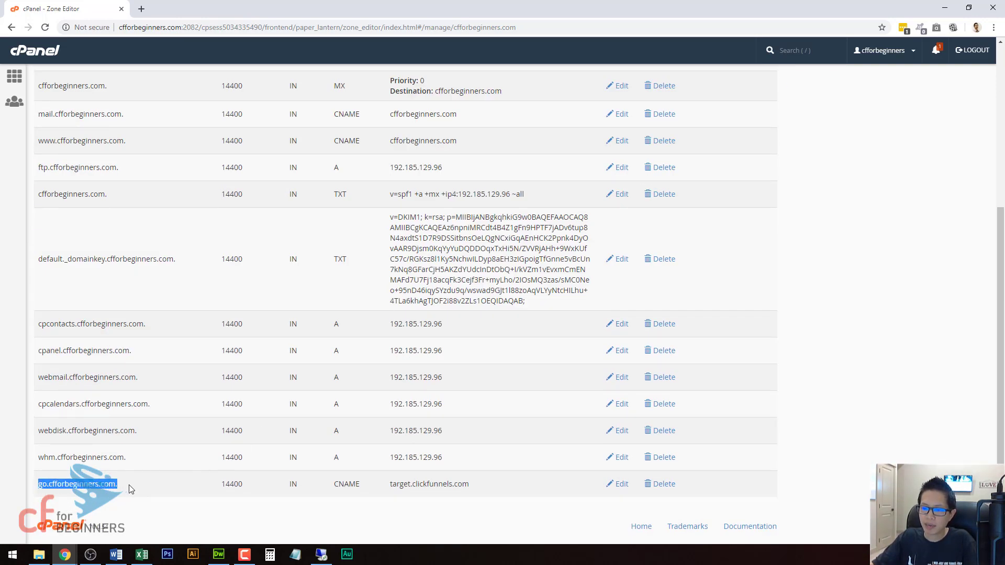
left_click(134, 489)
scroll(191, 439, "up", 5)
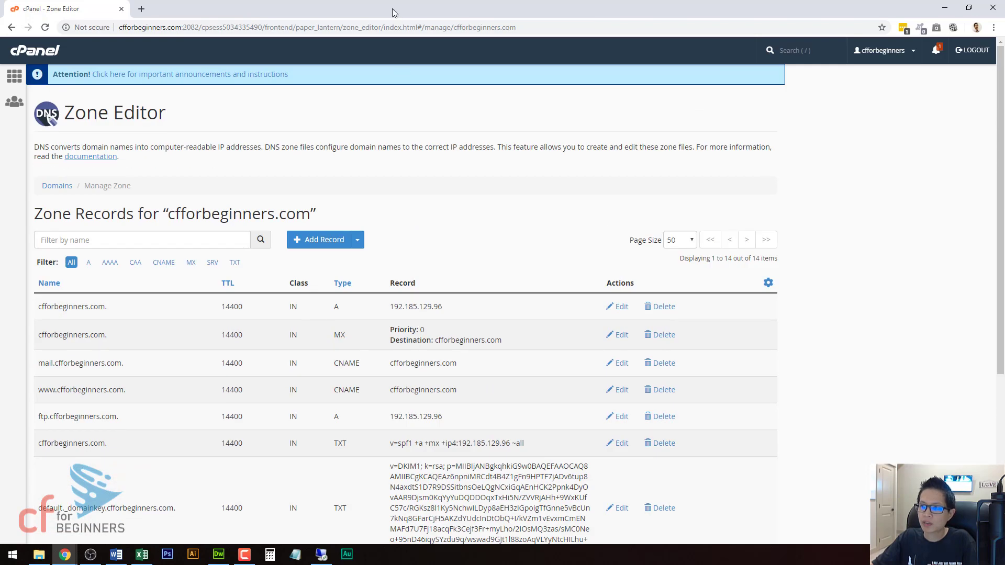
Step: Arrange the cPanel window beneath the ClickFunnels domain whitelabel records so both are visible together
left_click_drag(394, 13, 395, 311)
scroll(426, 217, "down", 1)
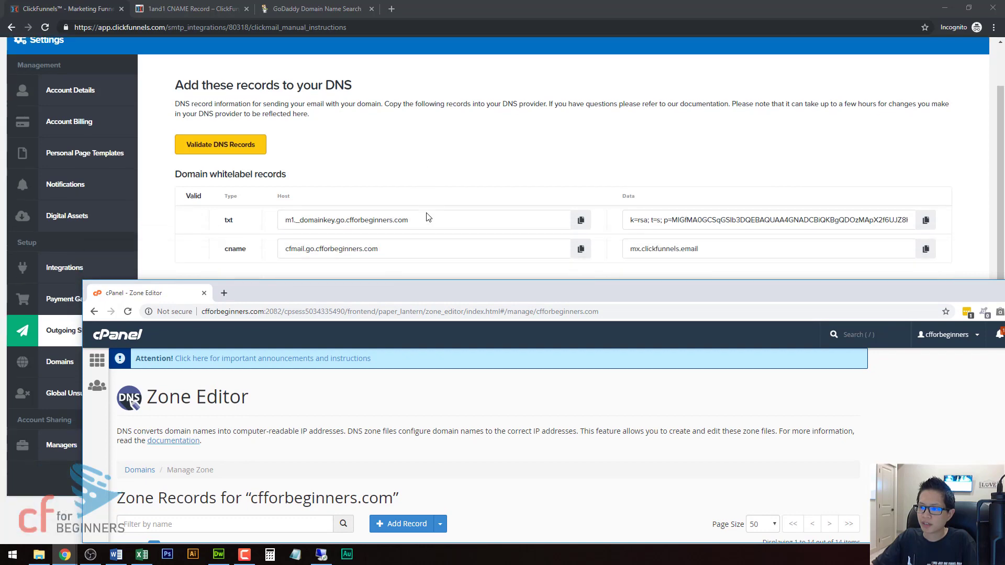
Step: Stack the ClickFunnels window above the cPanel Zone Editor window so the DNS records and the zone list sit side by side without overlapping
double_click(472, 10)
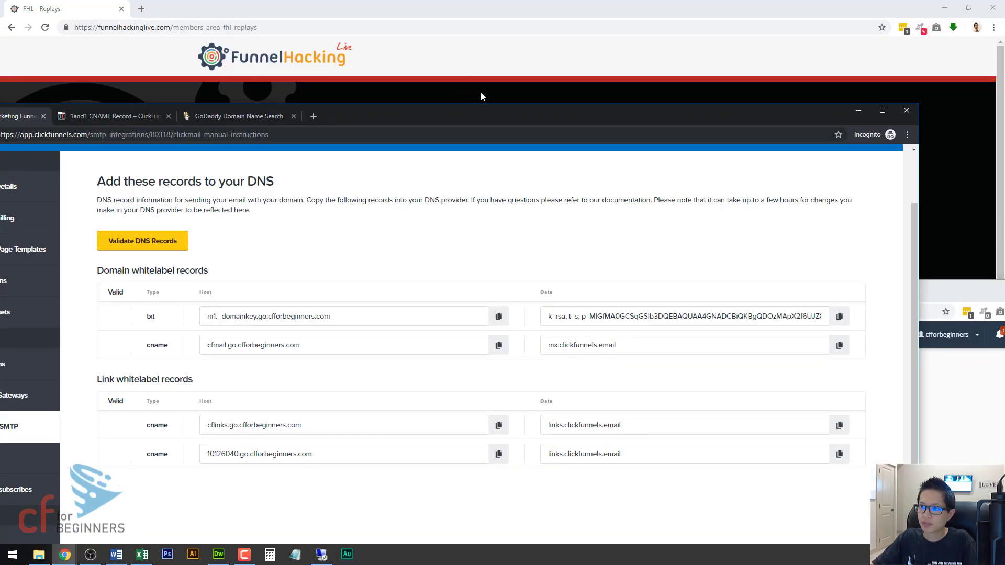
double_click(482, 109)
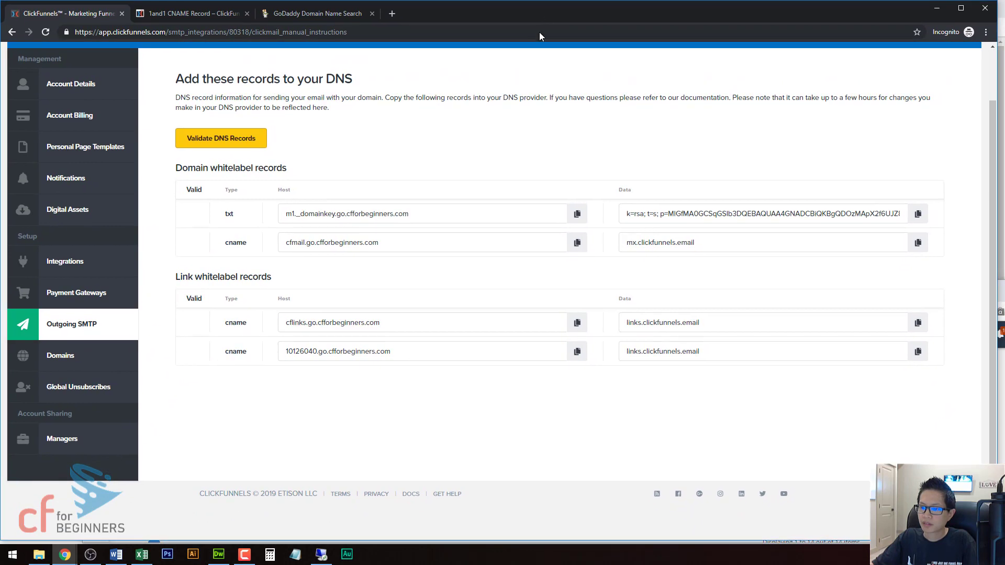
left_click_drag(514, 539, 458, 291)
left_click(561, 361)
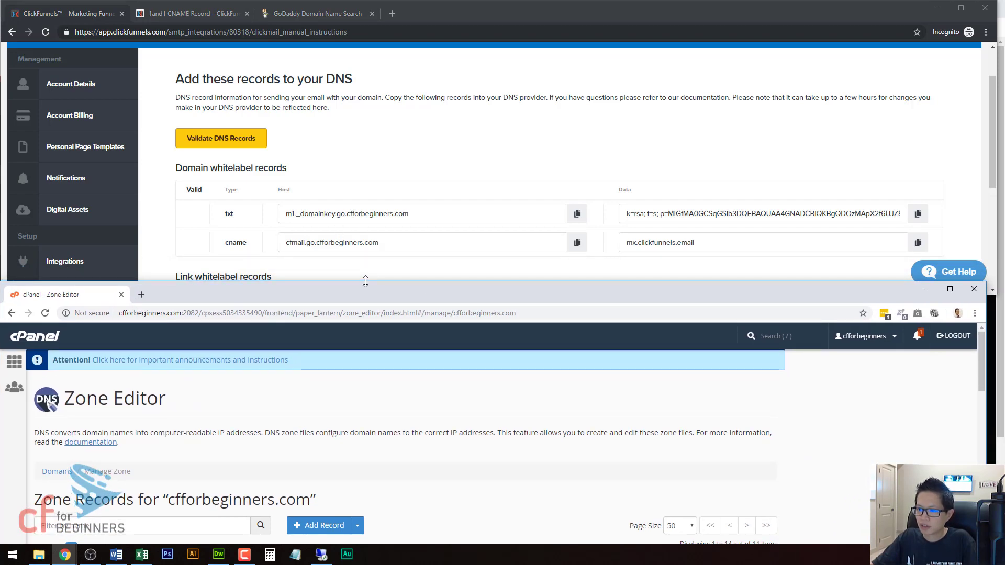
left_click_drag(367, 285, 370, 314)
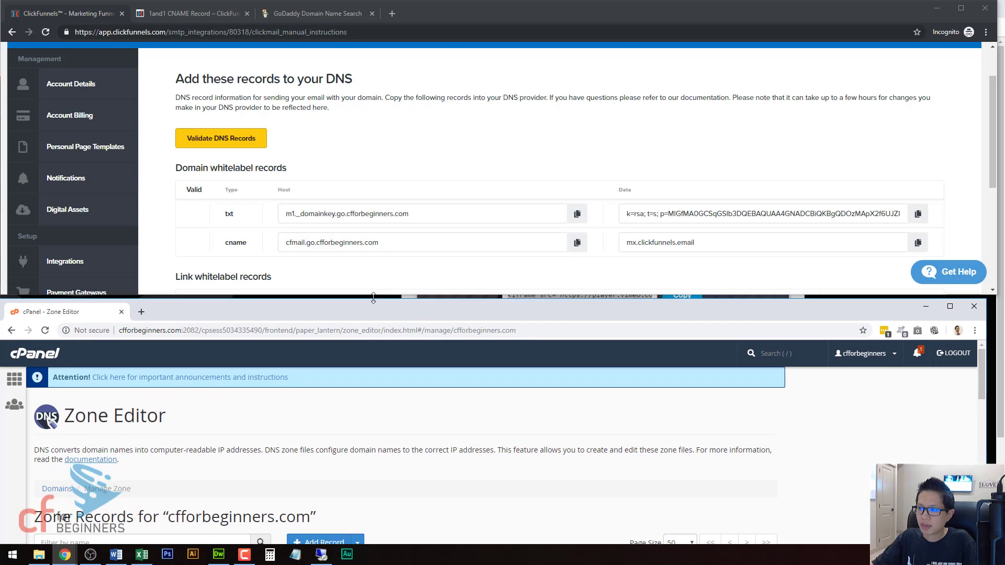
left_click(407, 283)
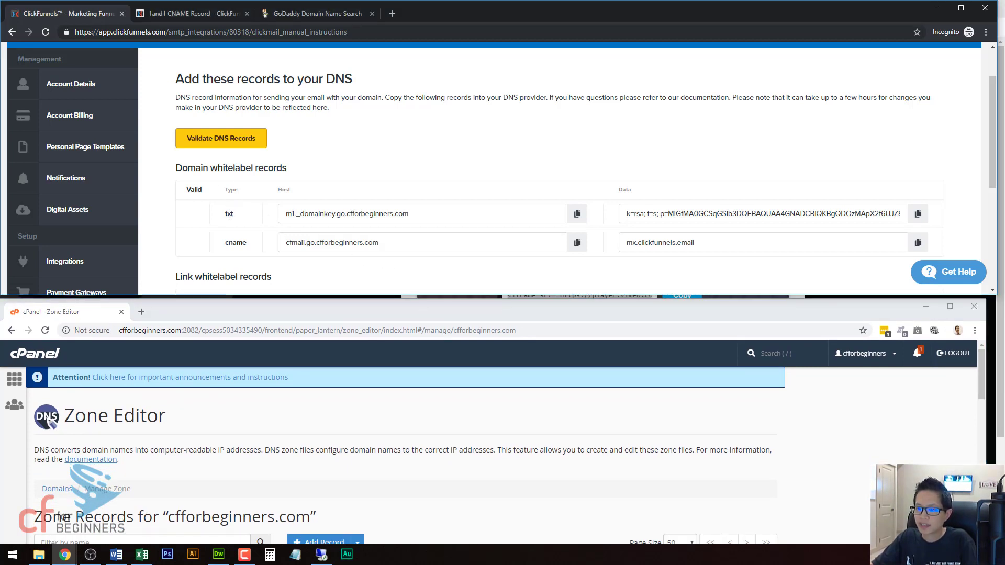
Step: Start a new TXT record in the zone and name it with the txt host m1._domainkey.go.cfforbeginners.com
scroll(401, 476, "down", 2)
left_click(358, 438)
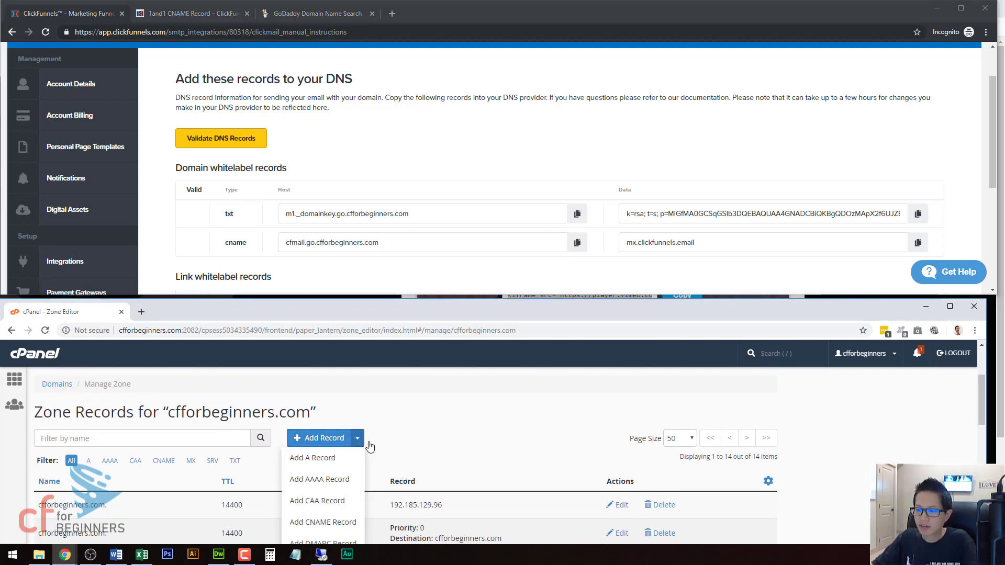
scroll(386, 444, "down", 1)
scroll(335, 419, "down", 2)
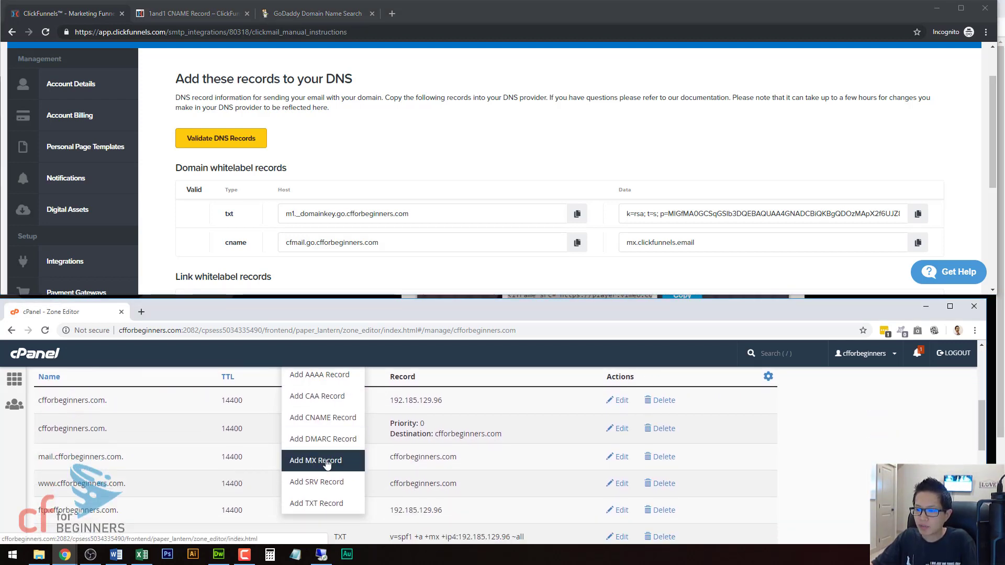
left_click(326, 505)
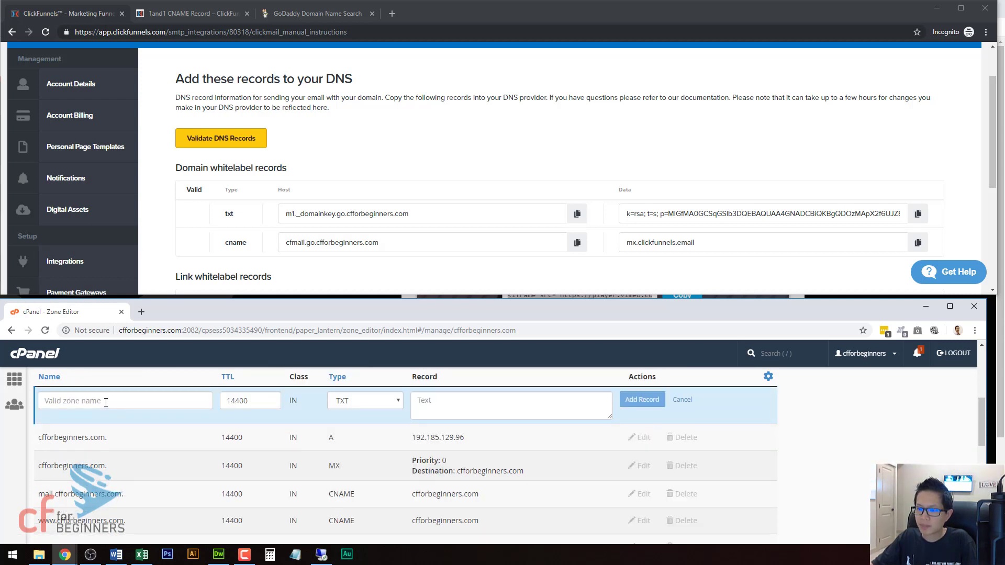
left_click_drag(415, 216, 277, 213)
left_click(293, 214)
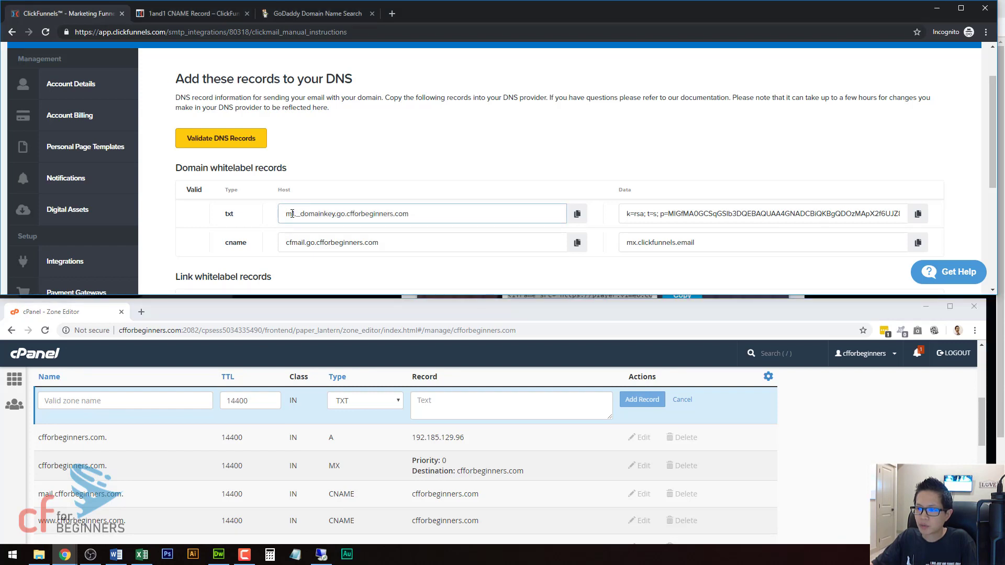
triple_click(286, 215)
key("ctrl+c")
left_click(153, 401)
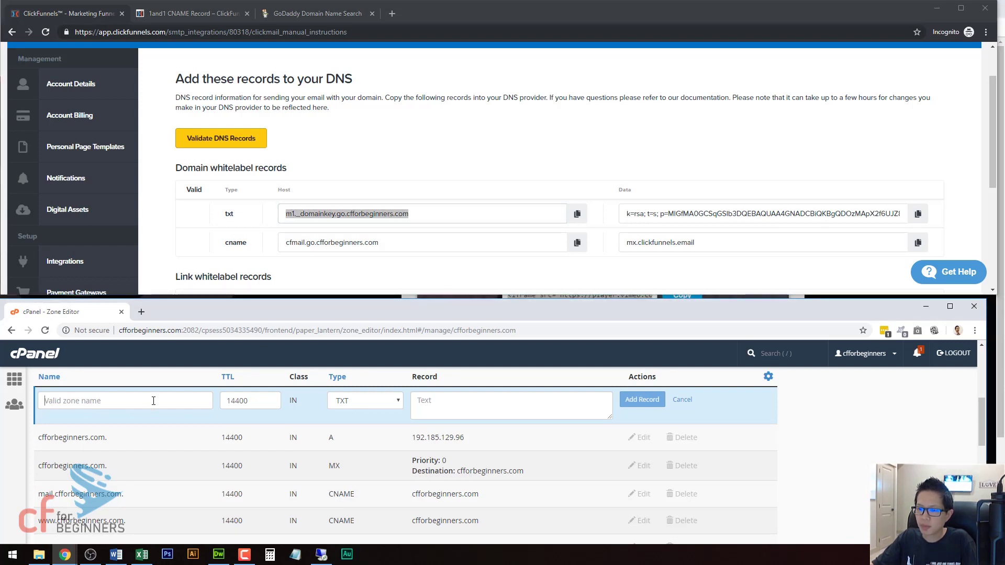
key("ctrl+v")
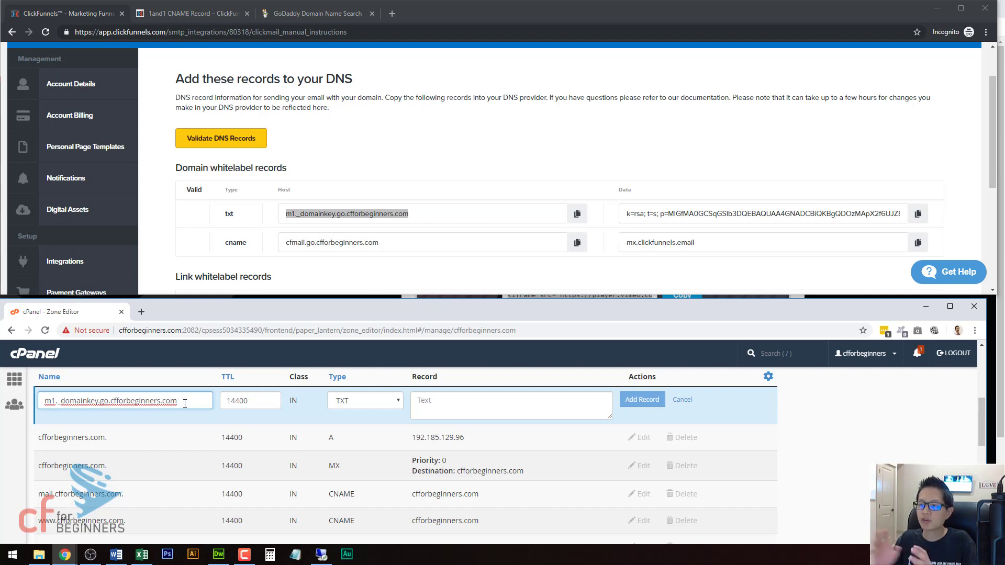
Step: Fill the TXT record's text with the txt row's Data value from ClickFunnels and add the record
left_click(399, 168)
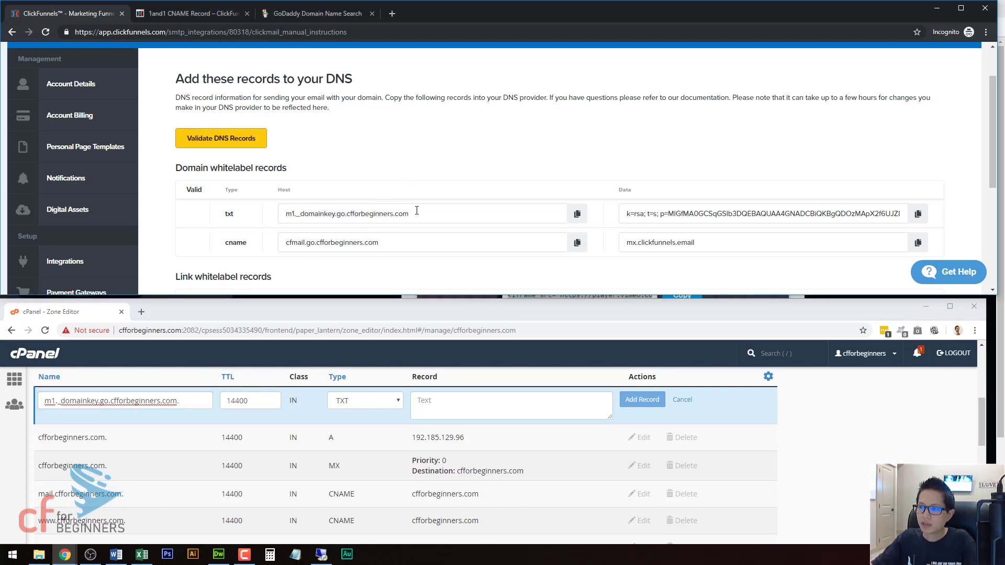
left_click_drag(412, 214, 349, 214)
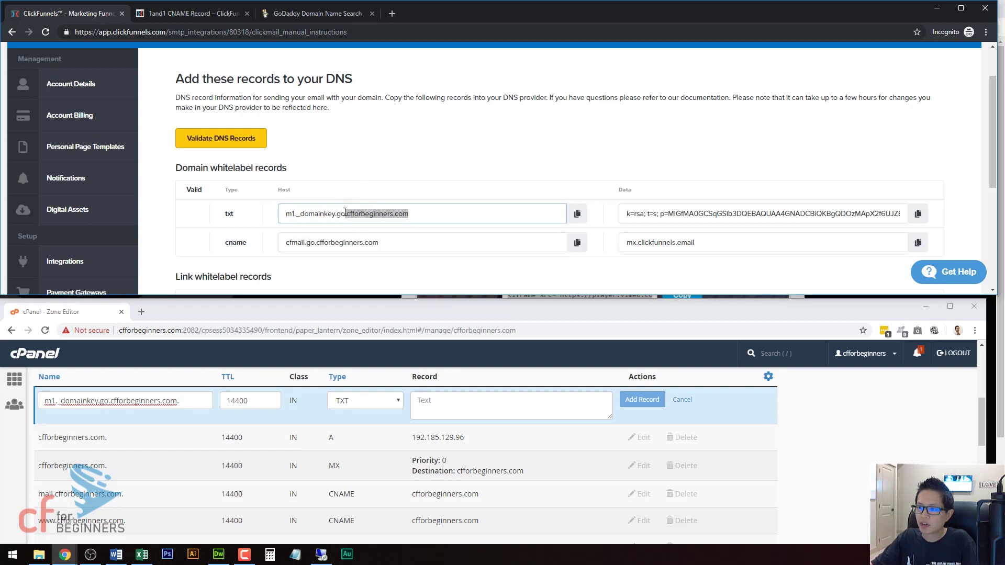
left_click(345, 212)
left_click_drag(345, 212, 280, 213)
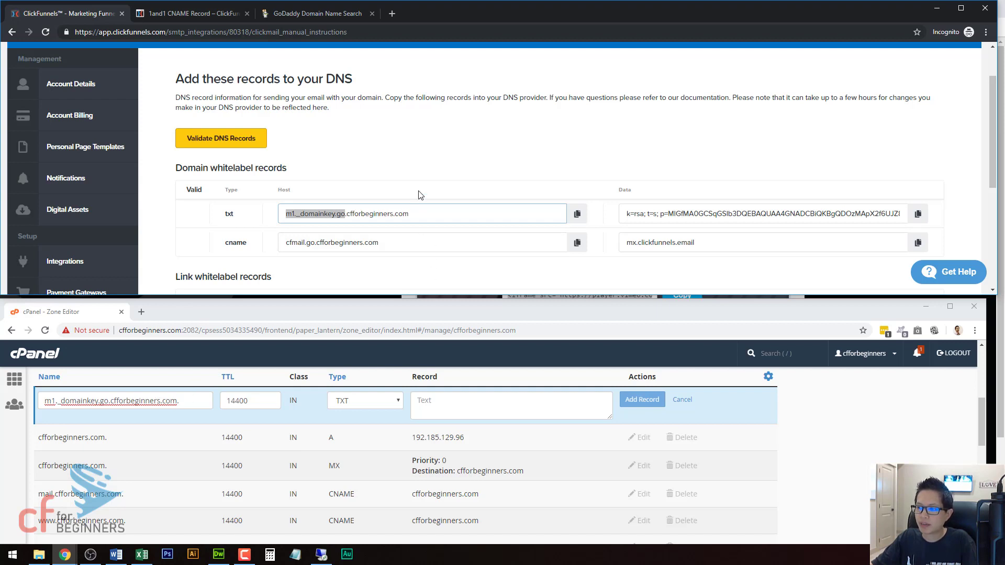
triple_click(681, 215)
key("ctrl+c")
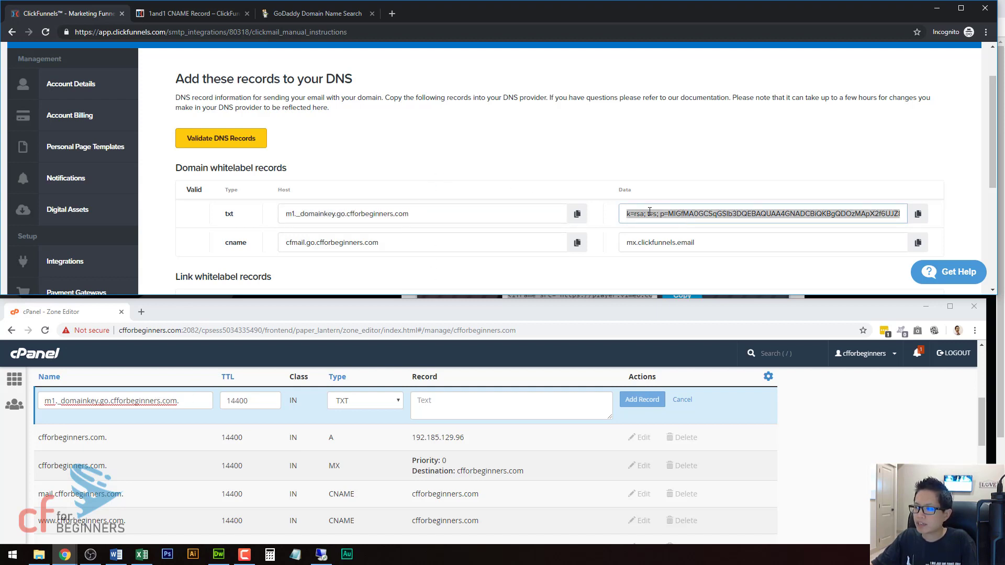
left_click(509, 398)
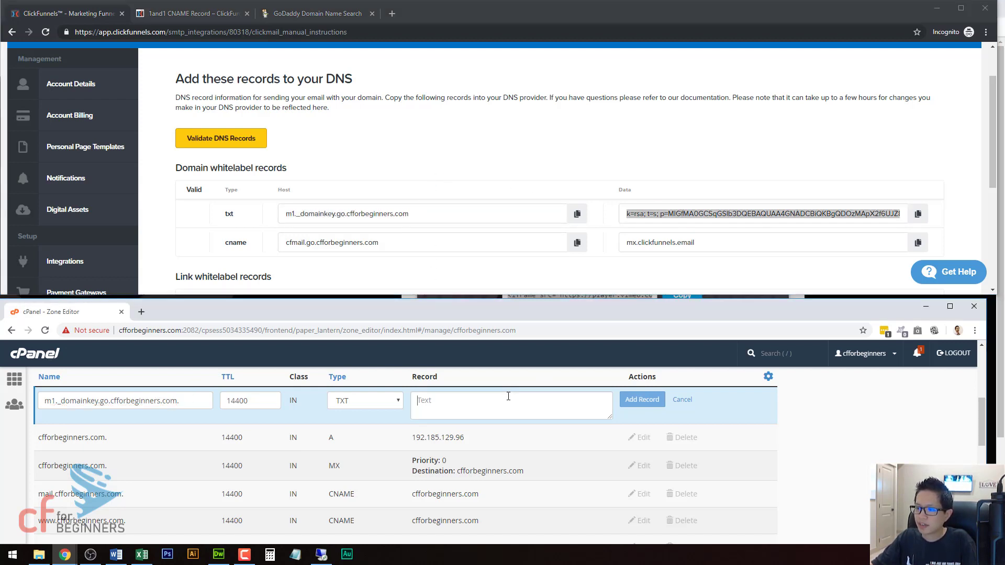
key("ctrl+v")
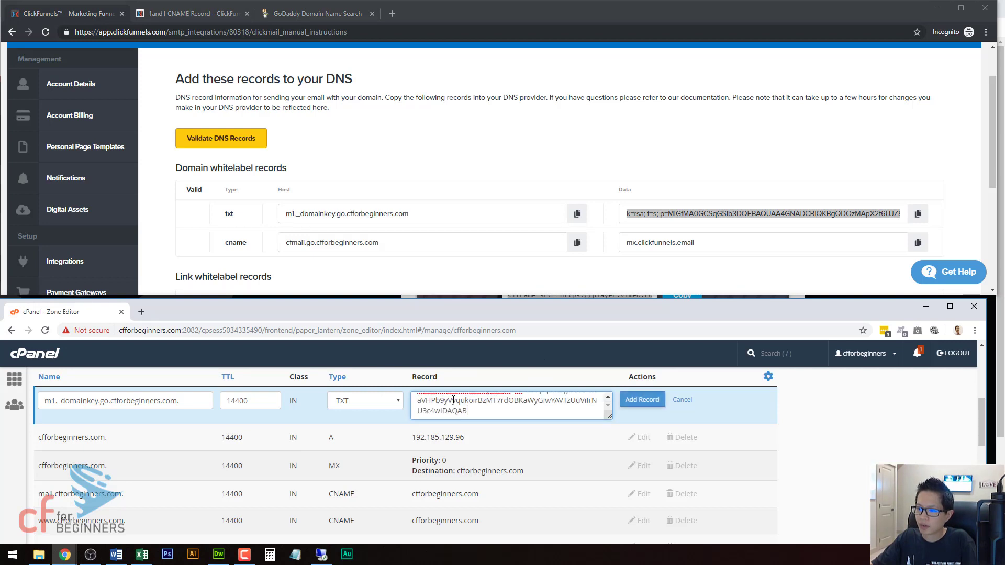
left_click(646, 402)
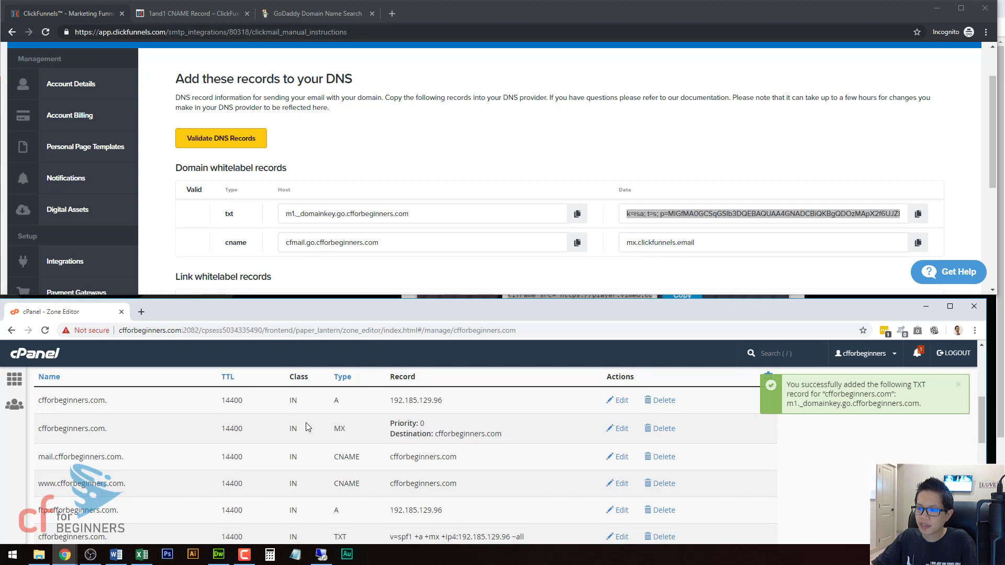
Step: Start a new CNAME record in the zone named cfmail.go.cfforbeginners.com
scroll(309, 427, "up", 2)
left_click(358, 440)
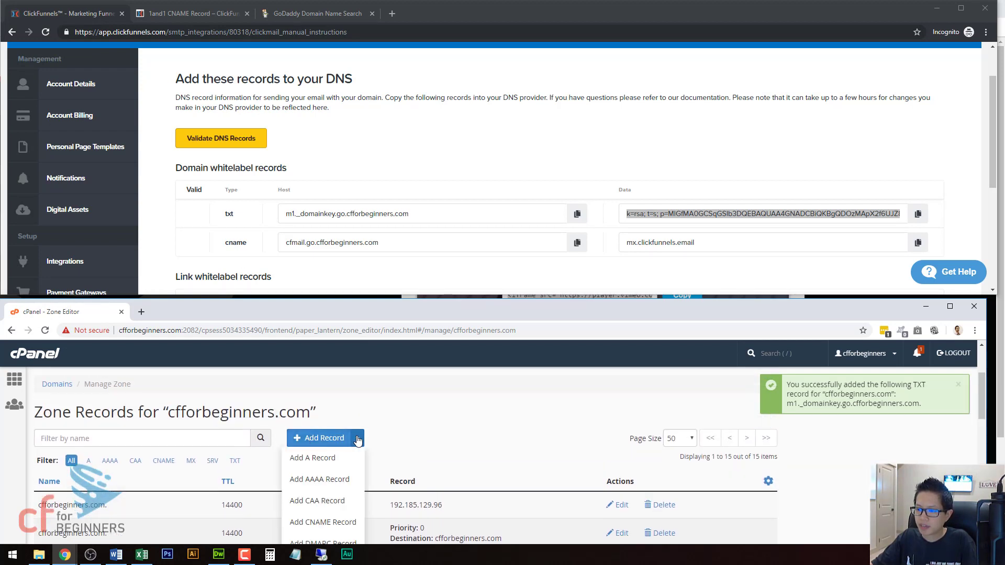
scroll(341, 450, "down", 1)
left_click(324, 471)
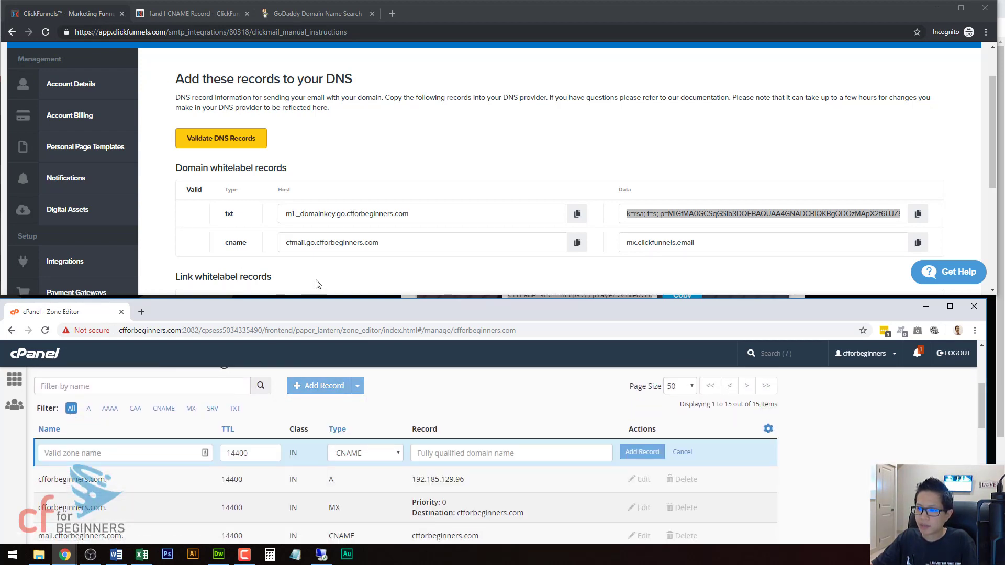
left_click_drag(384, 243, 269, 238)
key("ctrl+c")
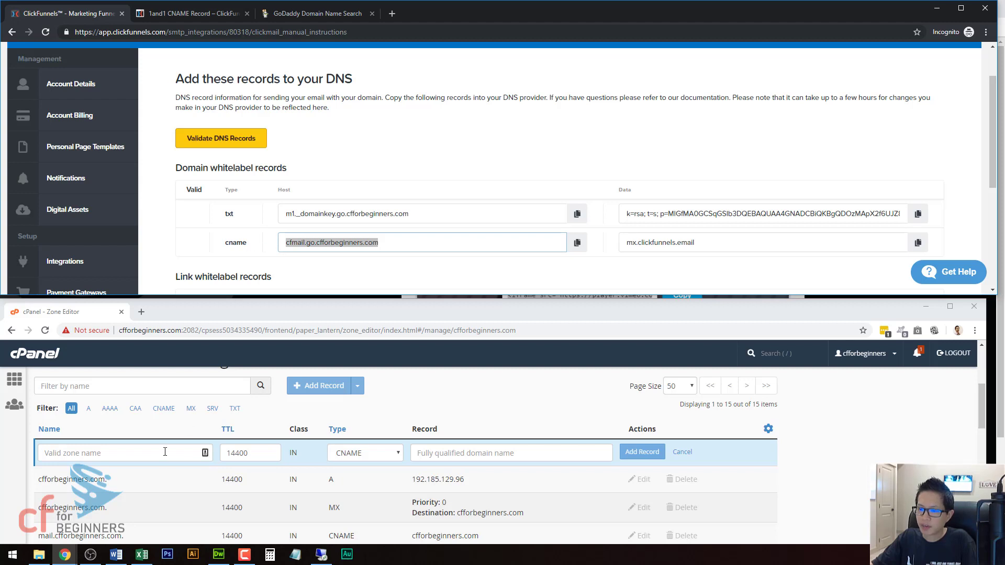
left_click(165, 452)
key("ctrl+v")
Step: Point the cfmail CNAME record to mx.clickfunnels.email and add it to the zone
left_click(315, 244)
key("shift+End")
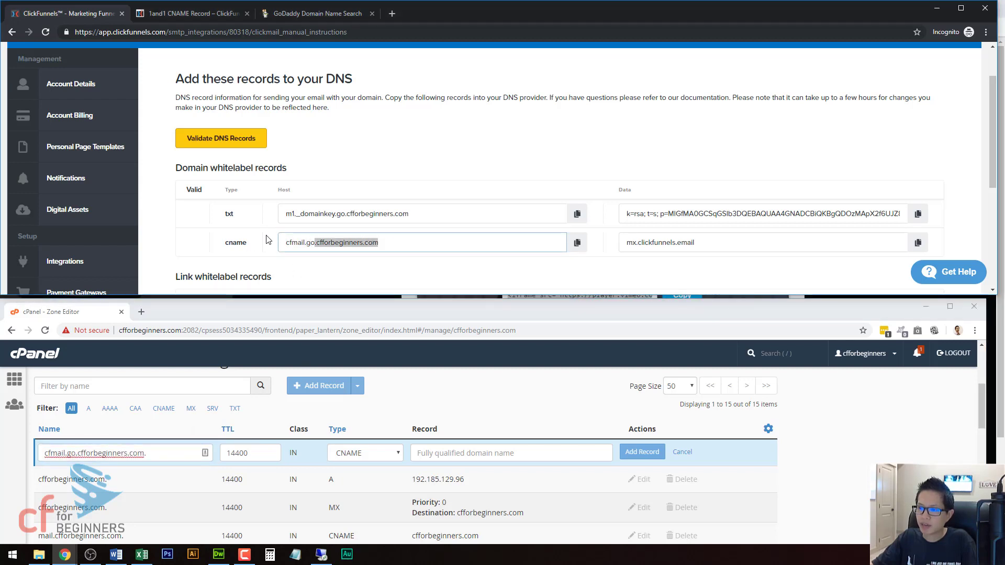
left_click_drag(286, 241, 313, 245)
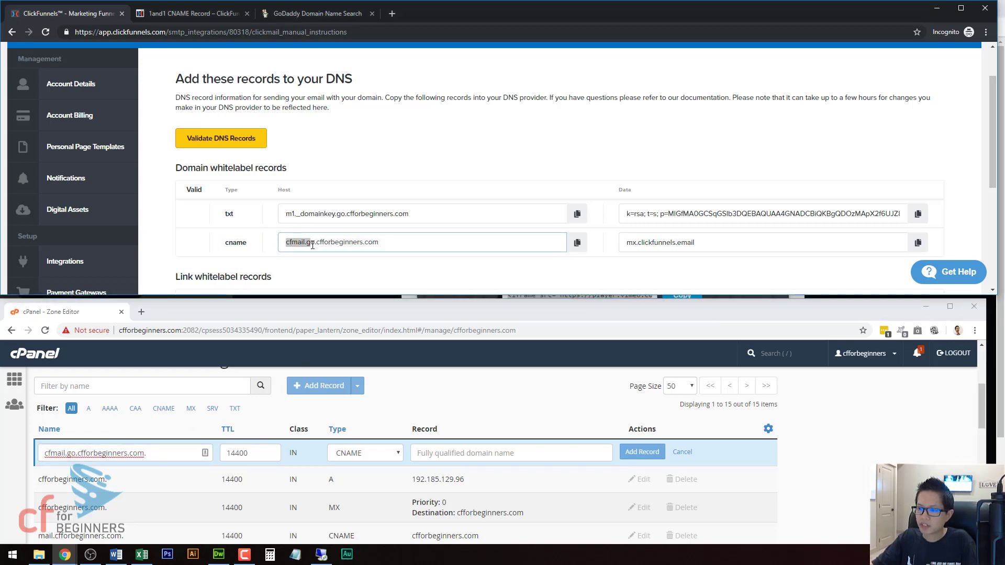
left_click_drag(695, 243, 594, 232)
triple_click(648, 241)
key("ctrl+c")
left_click(510, 453)
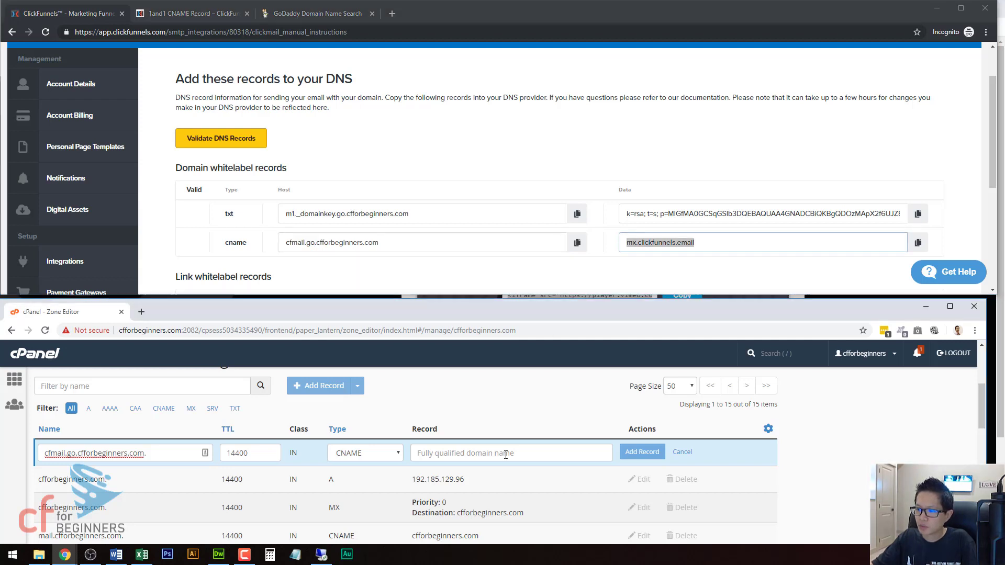
key("ctrl+v")
left_click(642, 453)
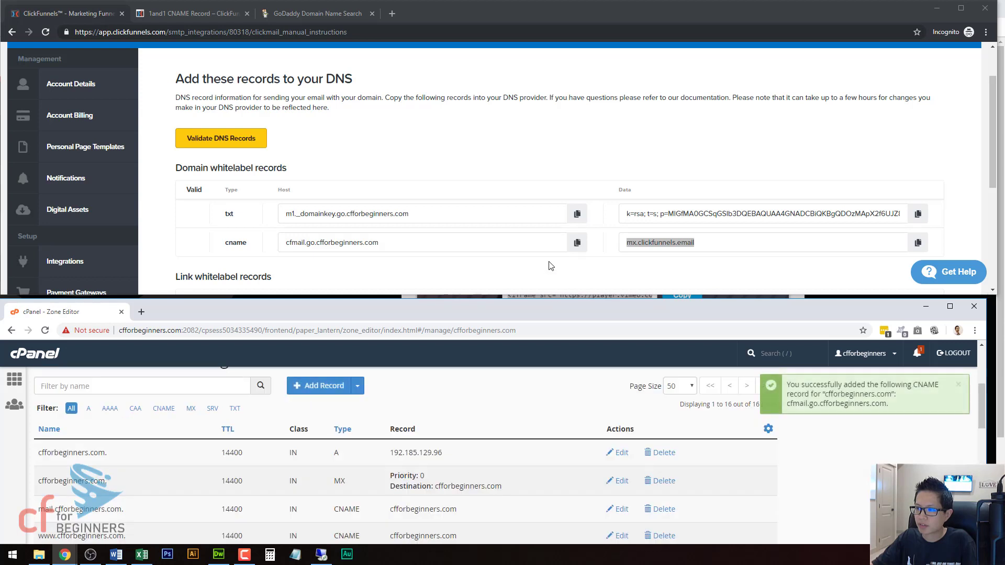
Step: Start another CNAME record named with the first link whitelabel host, cflinks.go.cfforbeginners.com
left_click(552, 265)
scroll(552, 264, "down", 2)
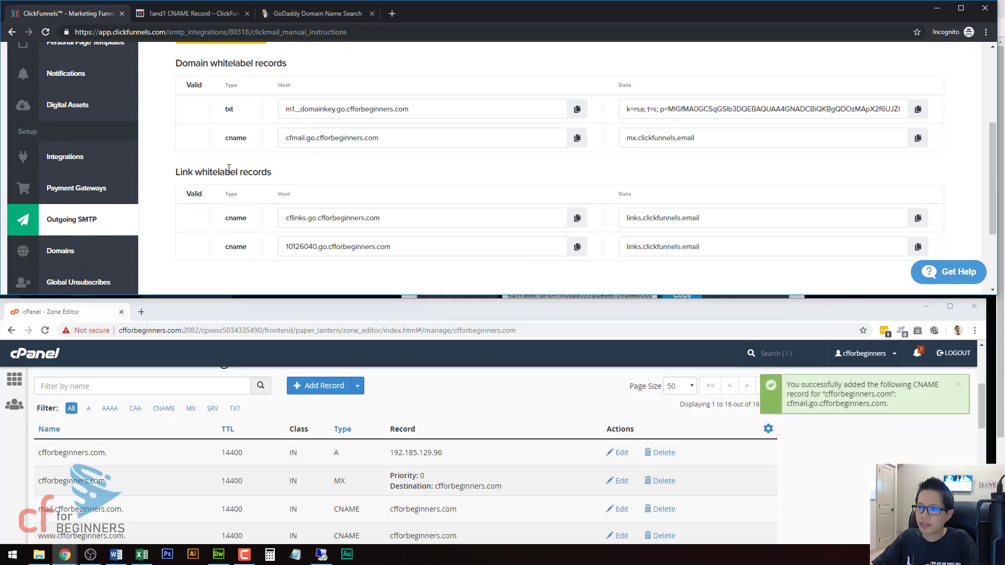
left_click(342, 221)
key("ctrl+c")
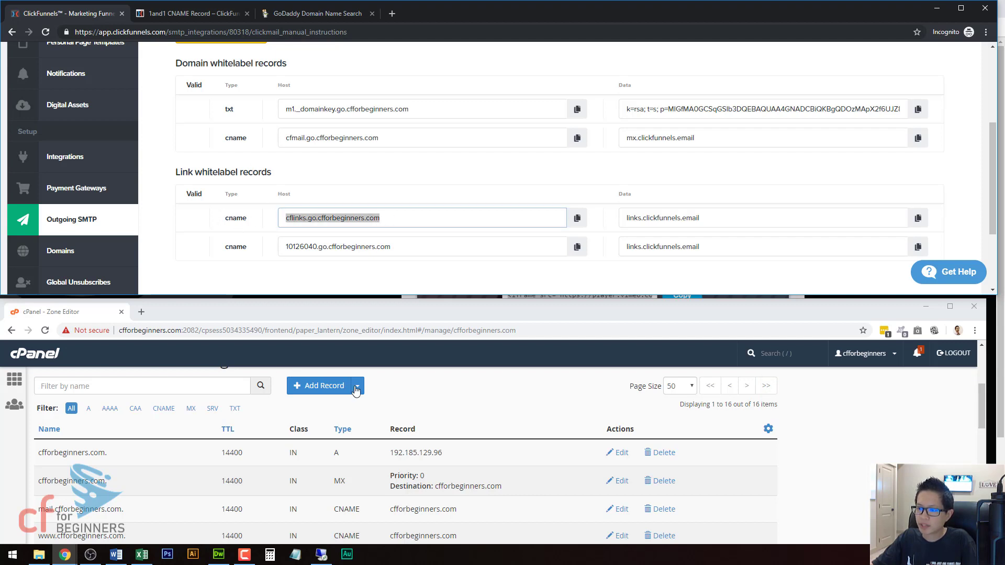
left_click(357, 388)
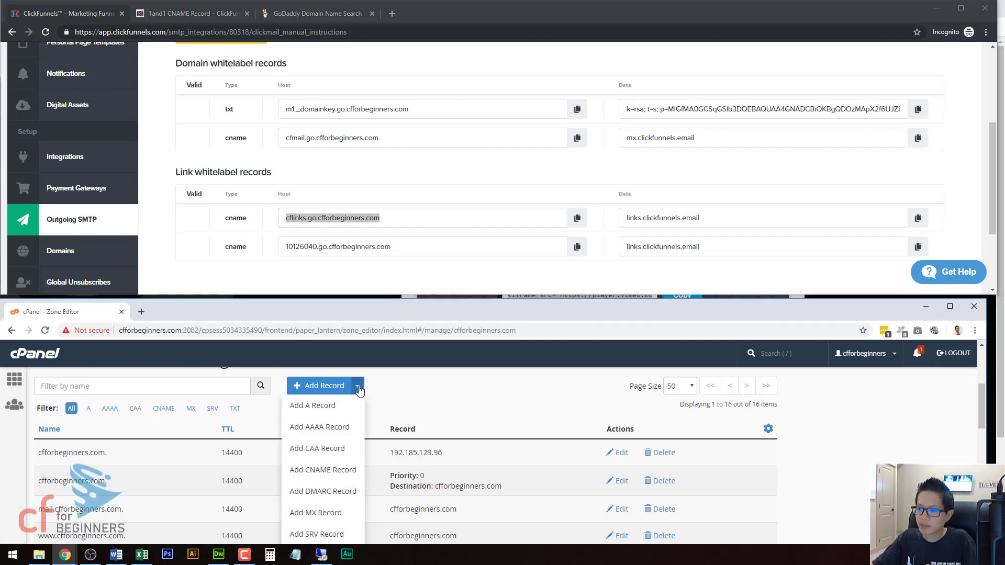
left_click(321, 471)
key("ctrl+v")
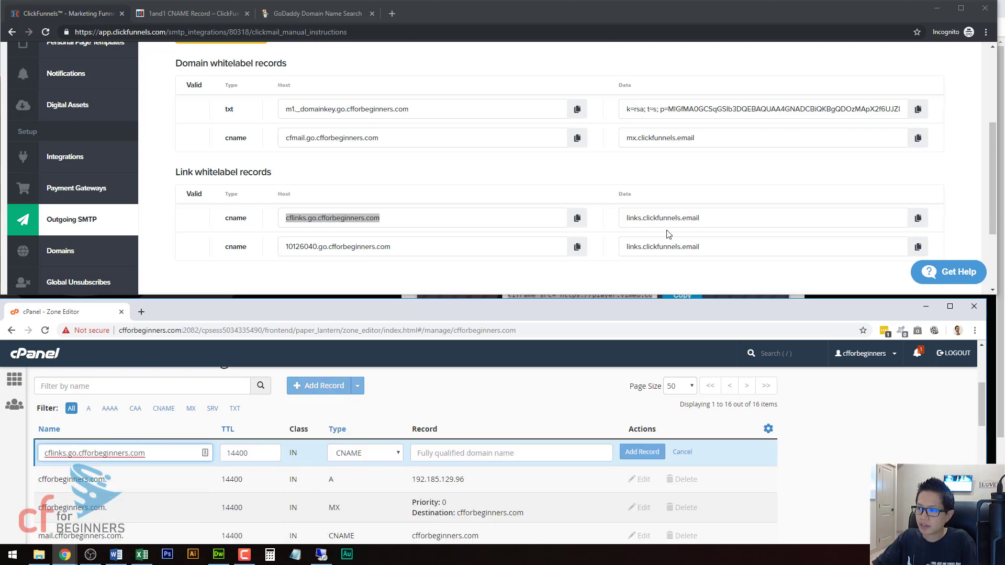
Step: Point the cflinks CNAME record to links.clickfunnels.email and add it to the zone
left_click(664, 218)
key("ctrl+c")
left_click(489, 453)
key("ctrl+v")
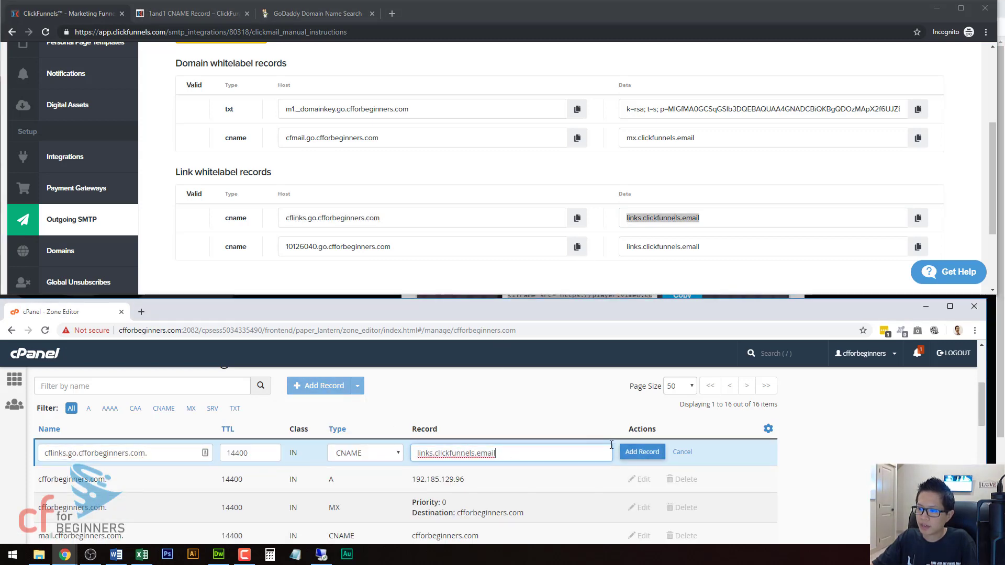
left_click(642, 451)
Step: Start another CNAME record named with the second link whitelabel host, 10126040.go.cfforbeginners.com
left_click(378, 246)
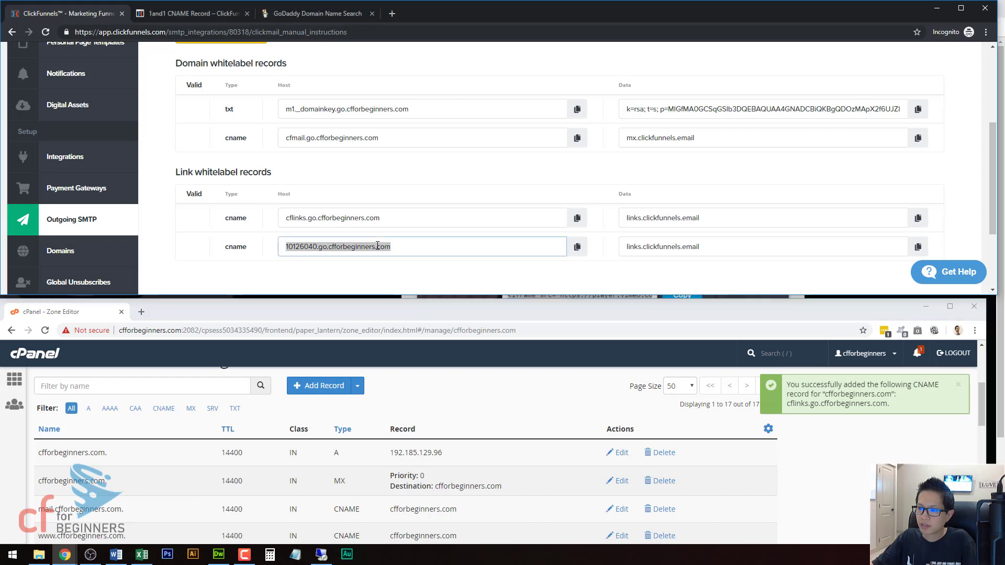
left_click(357, 386)
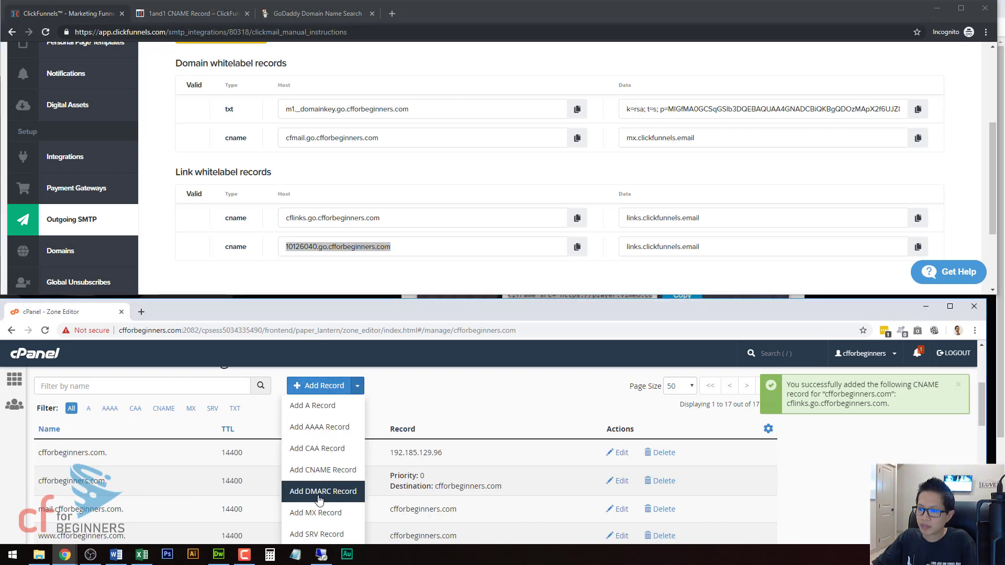
left_click(323, 470)
left_click(175, 452)
key("ctrl+v")
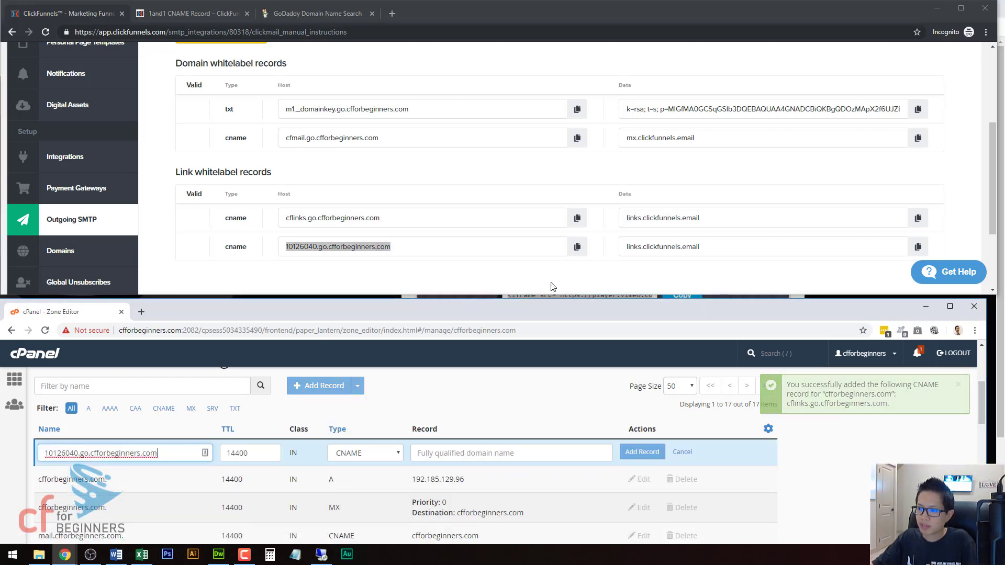
Step: Point the second link whitelabel CNAME record to links.clickfunnels.email and add it to the zone
left_click(659, 241)
left_click(513, 453)
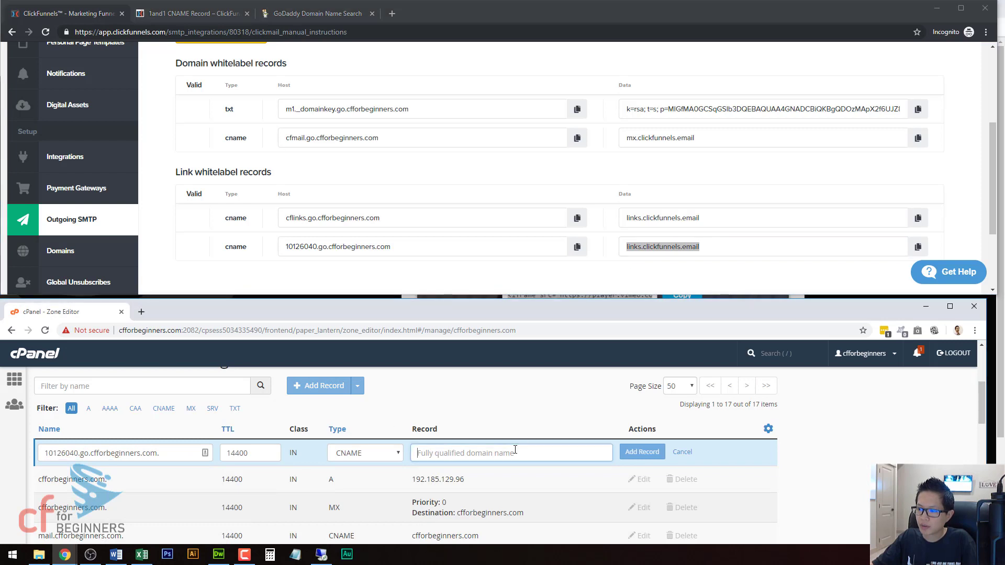
key("ctrl+v")
left_click(642, 452)
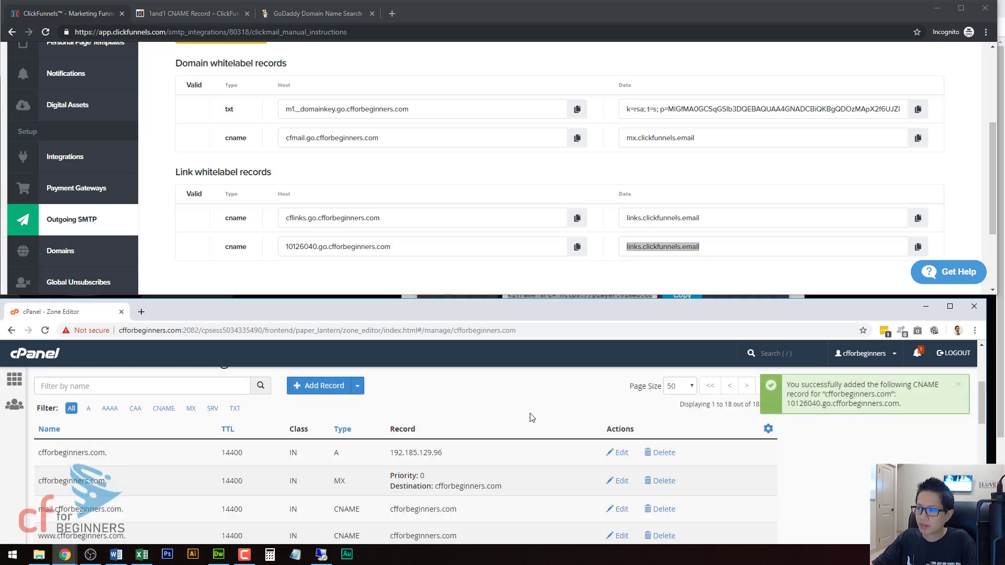
Step: Return to the ClickFunnels DNS instructions in a maximized window and try to validate the DNS records
scroll(566, 234, "down", 3)
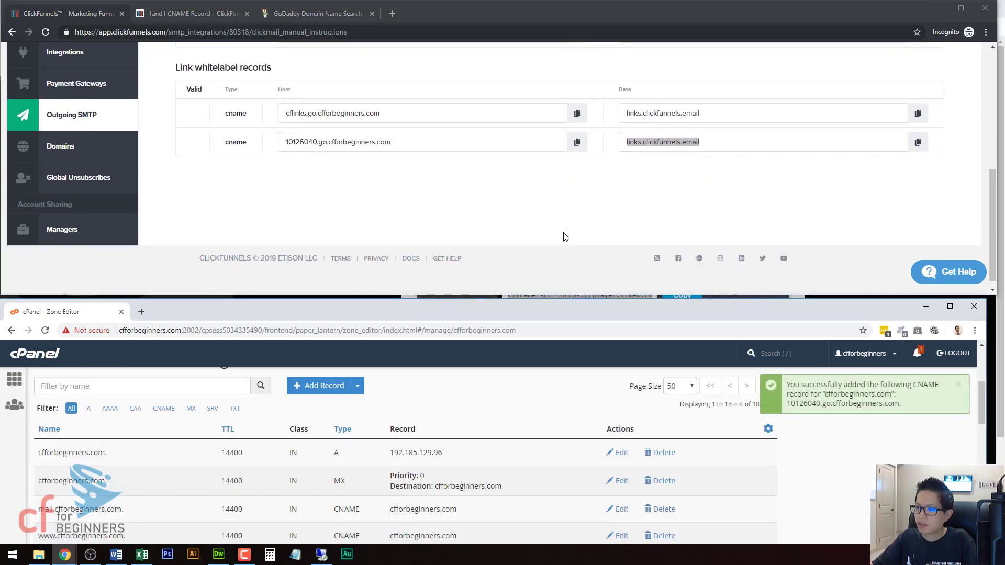
scroll(565, 237, "up", 4)
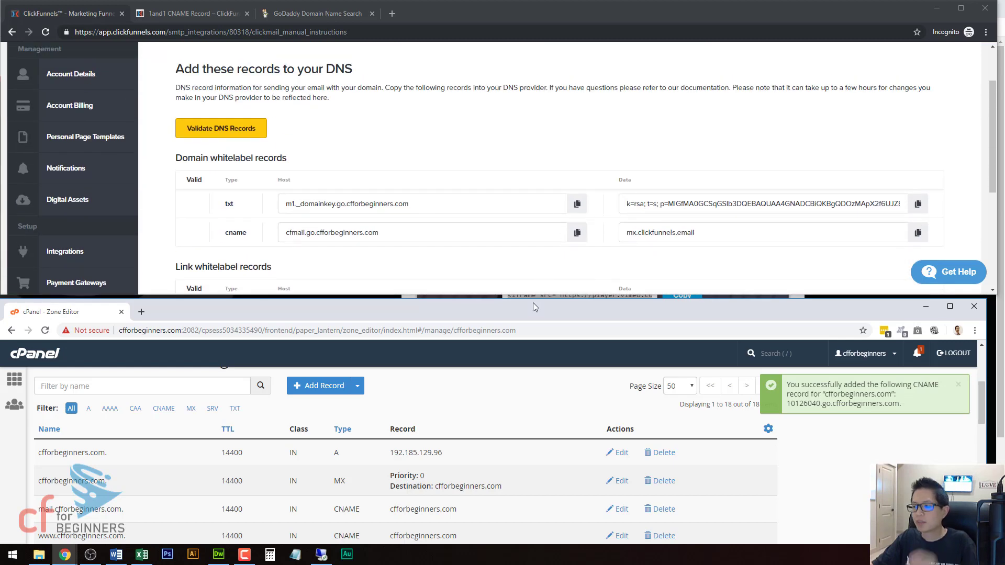
left_click_drag(527, 299, 507, 34)
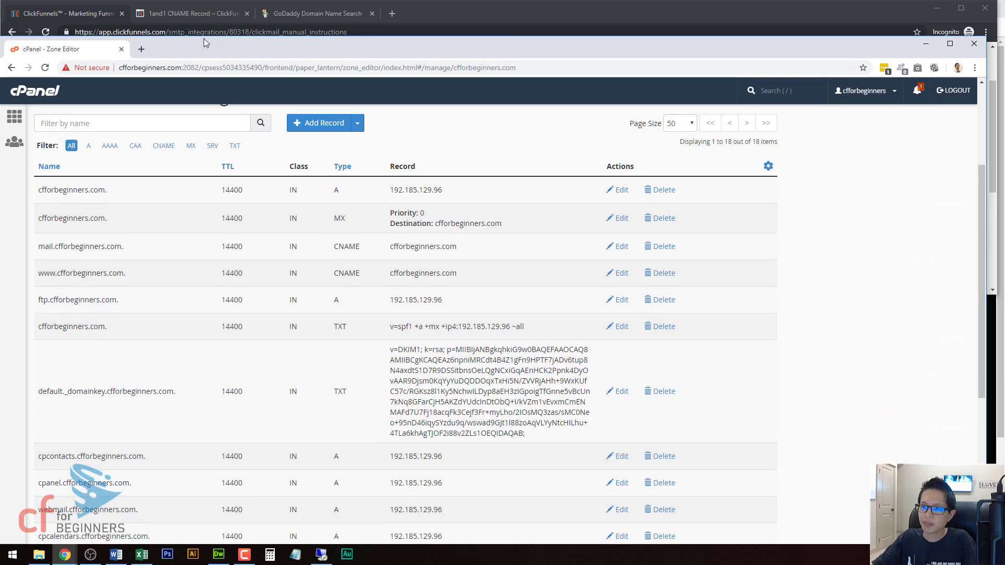
double_click(447, 11)
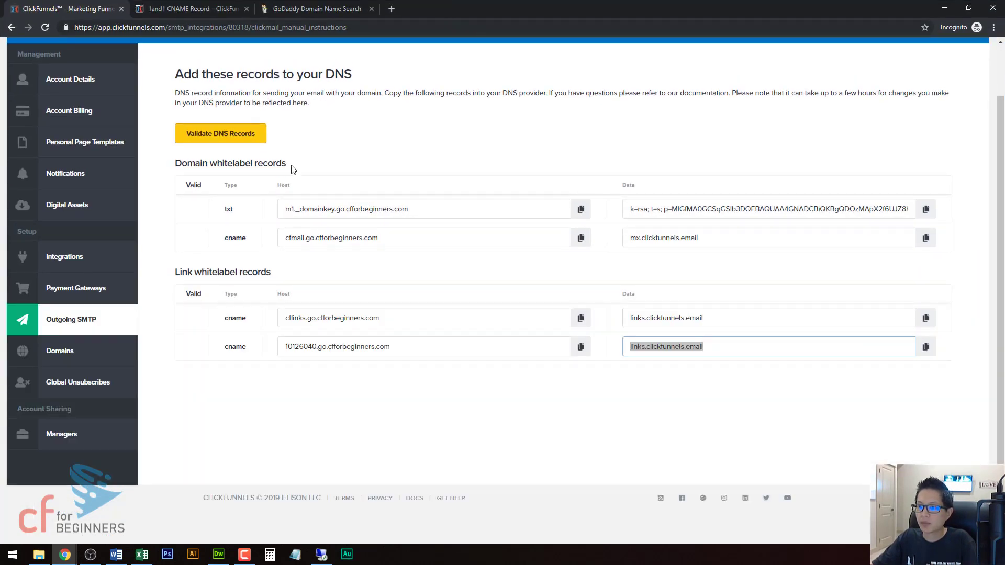
left_click(227, 137)
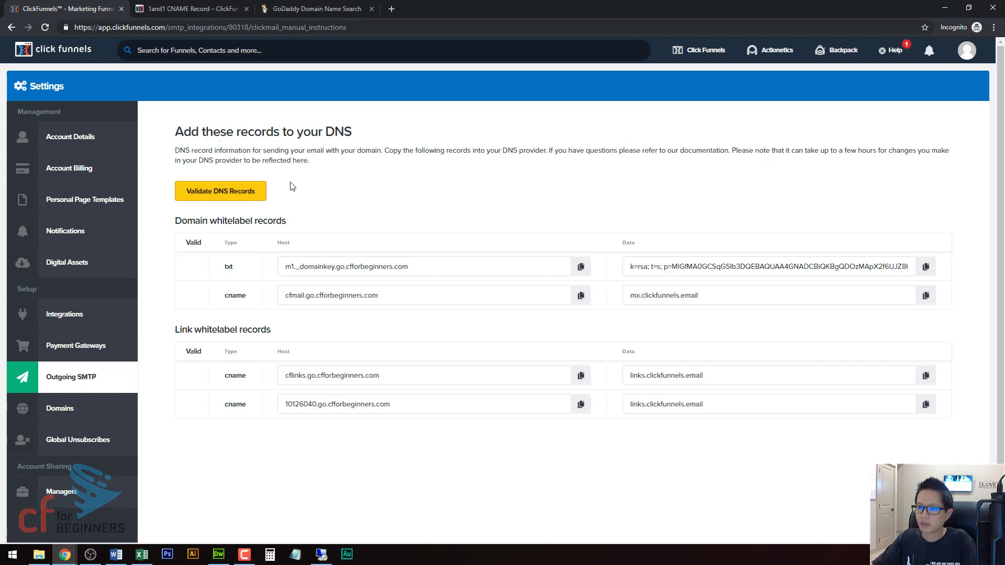
left_click(215, 193)
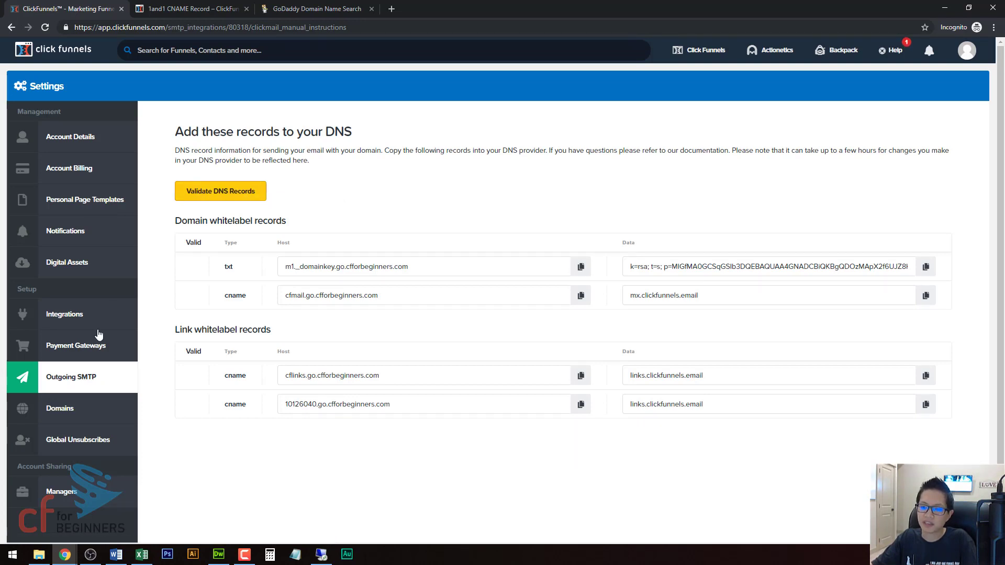
Step: Reopen the setup of the CFforBeginners_Actionetics SMTP configuration from the email configurations list and run the DNS record validation again
left_click(70, 378)
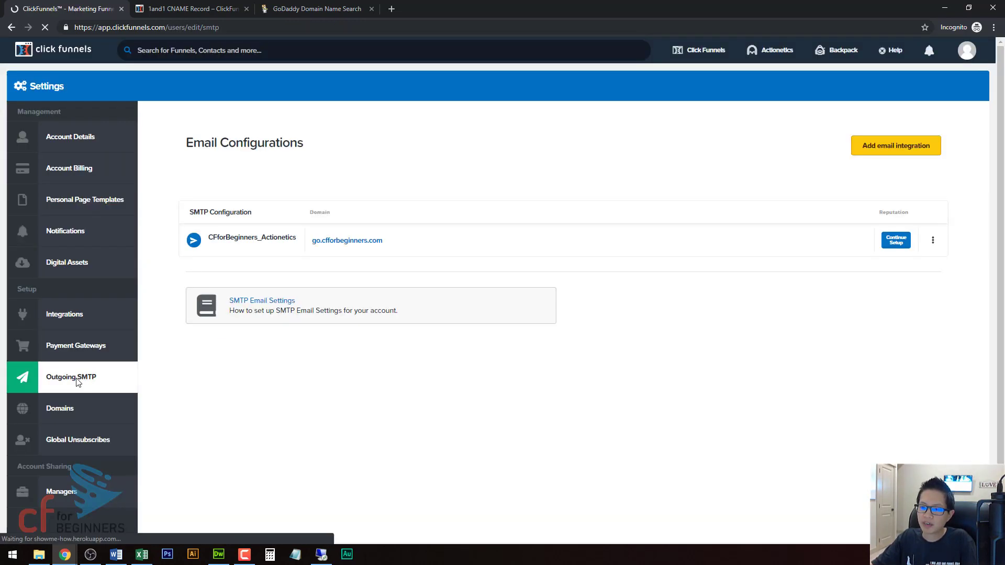
left_click(897, 242)
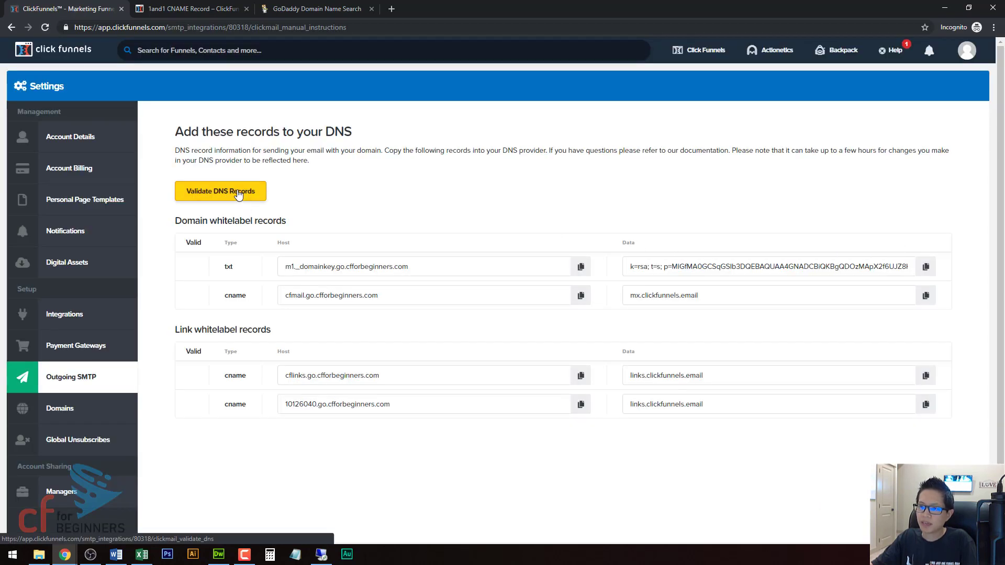
left_click(238, 195)
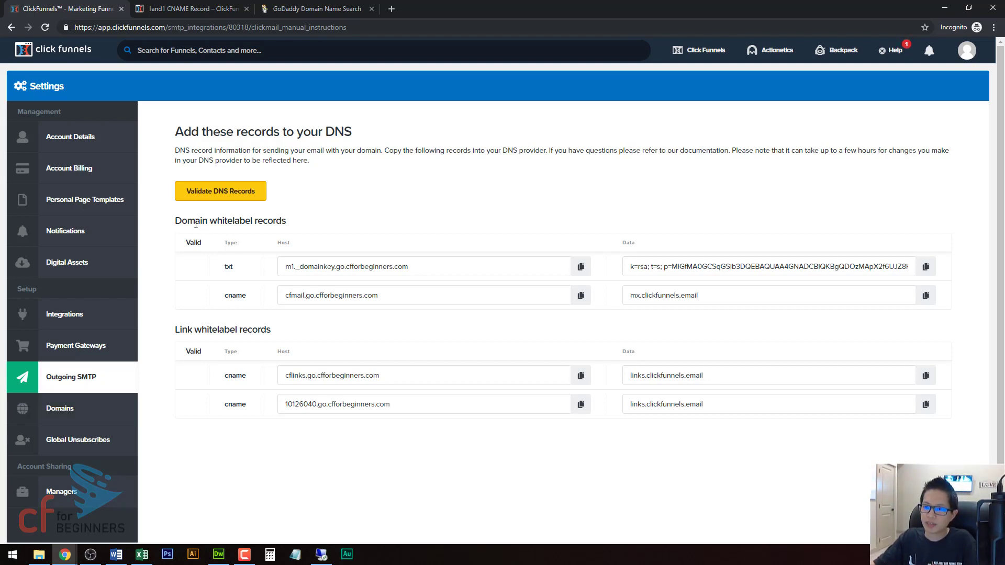
left_click(225, 194)
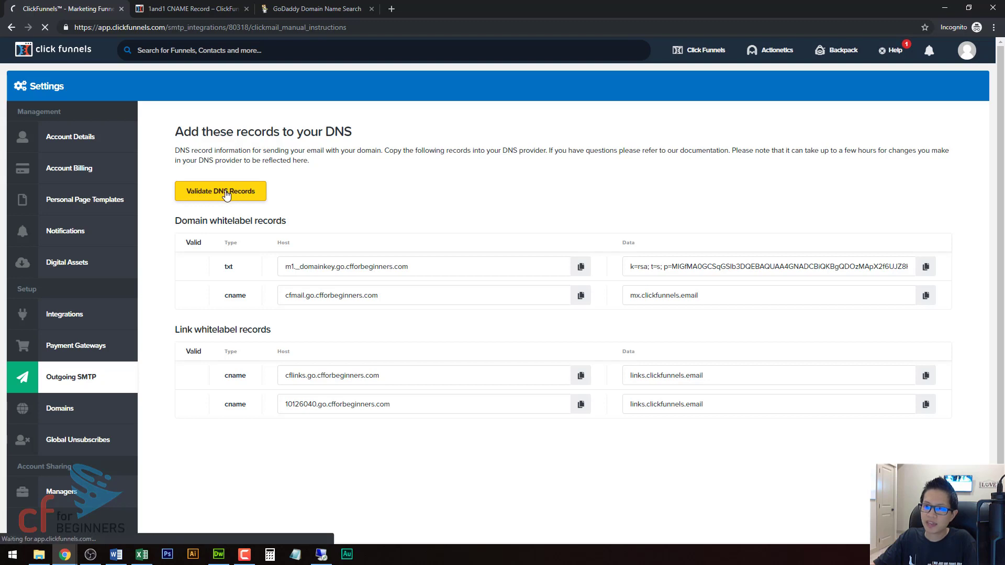